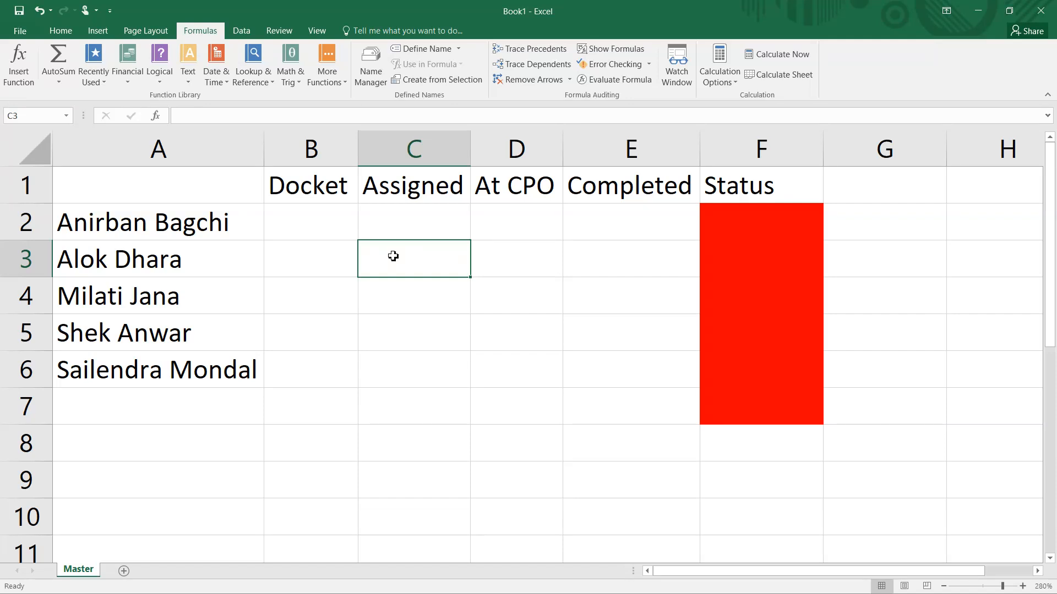
# Step: Enter "a" in cell B3 as a check mark under Docket
pyautogui.click(319, 259)
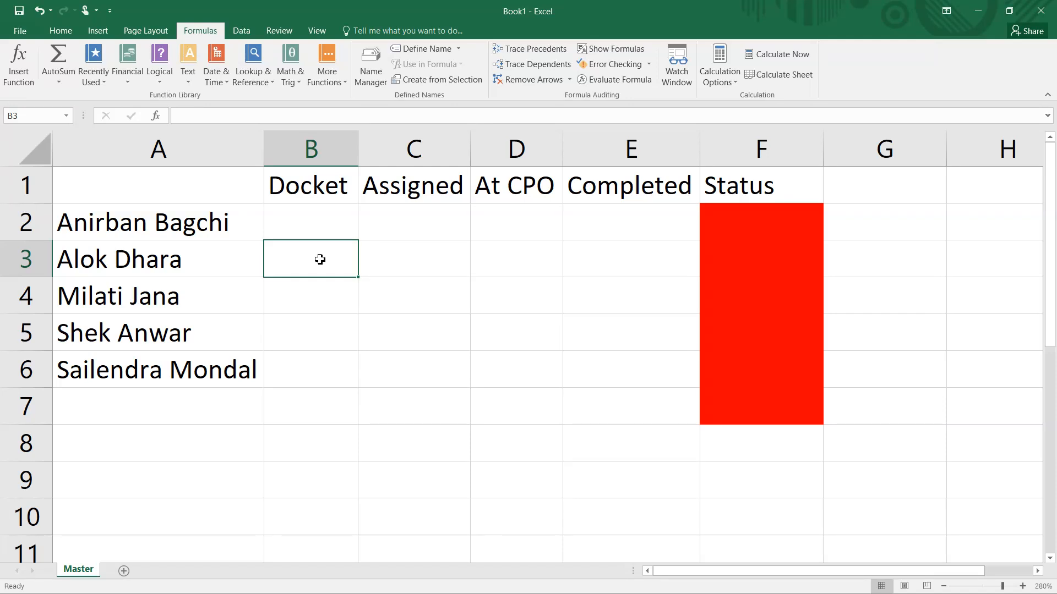
pyautogui.write('a')
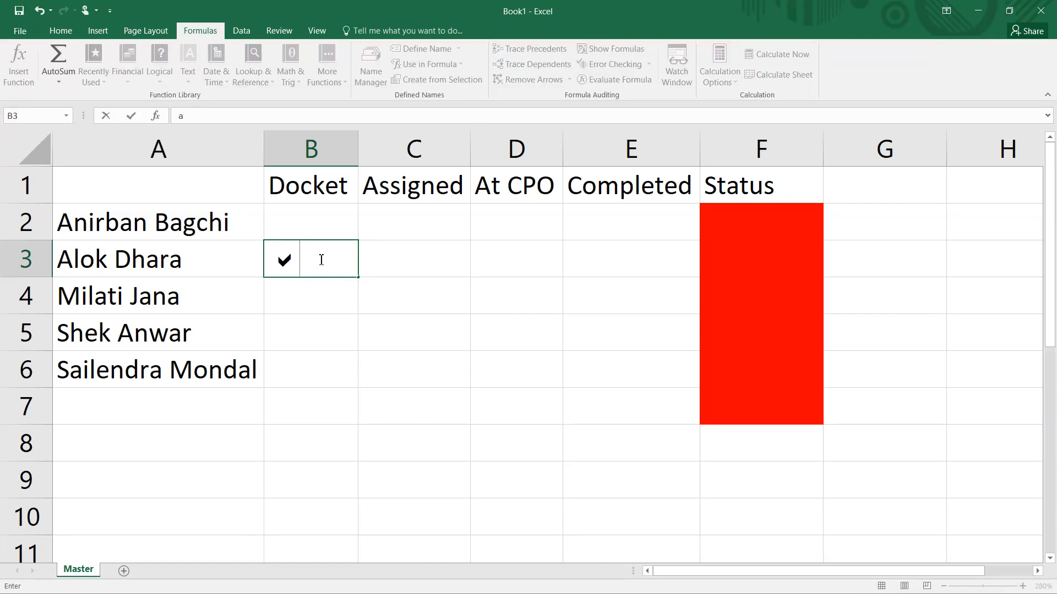
pyautogui.press('Return')
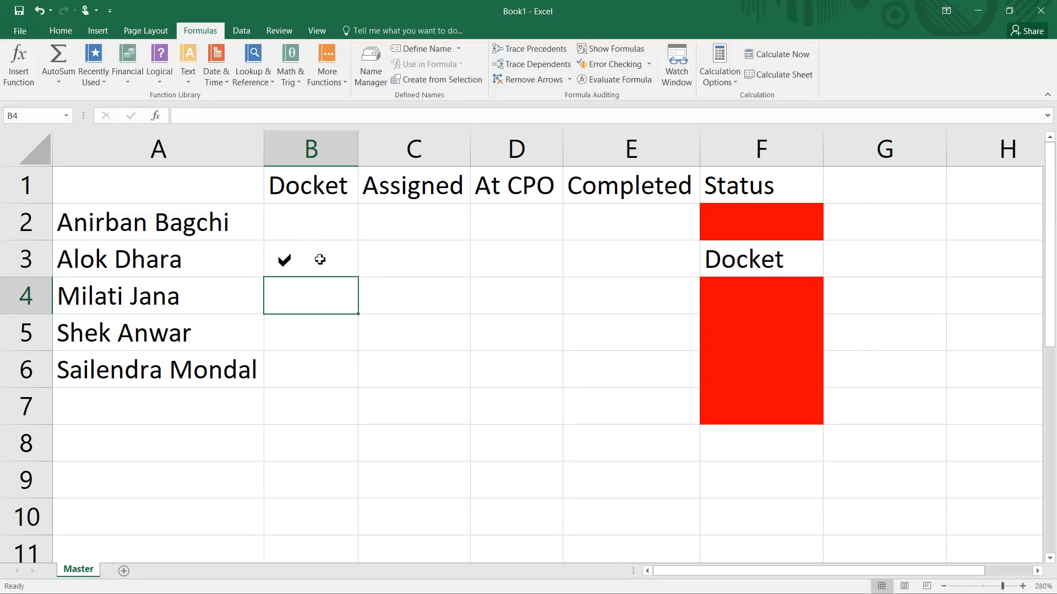
pyautogui.click(300, 253)
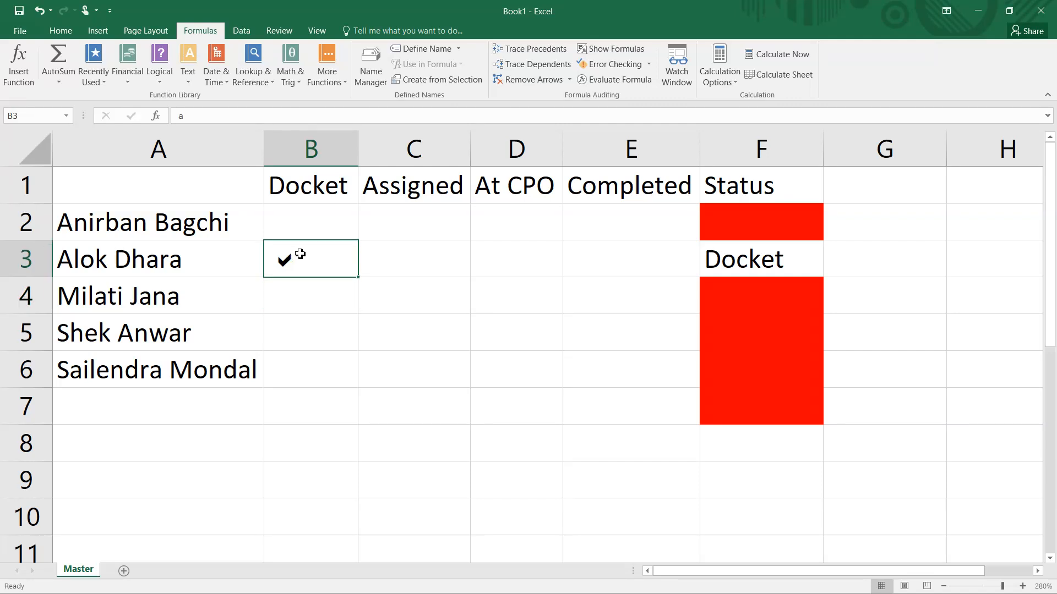
pyautogui.click(403, 256)
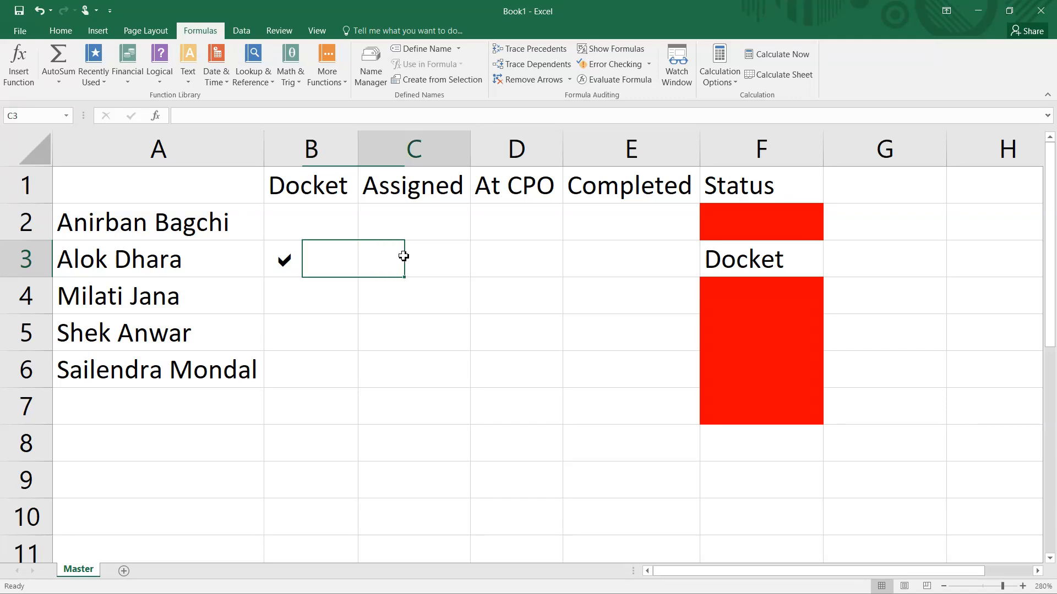
pyautogui.write('assigned')
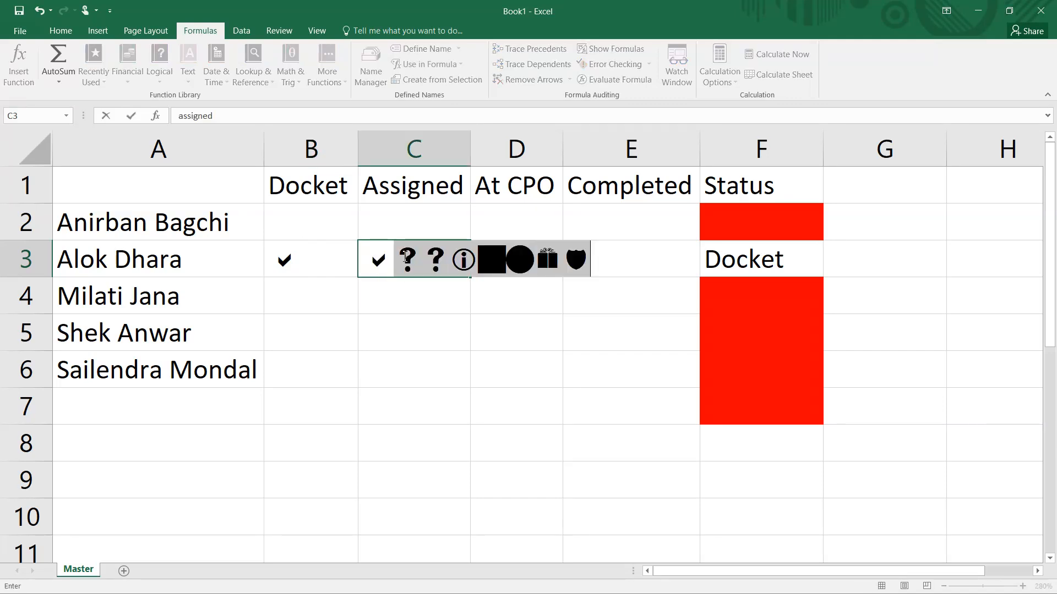
pyautogui.press('Escape')
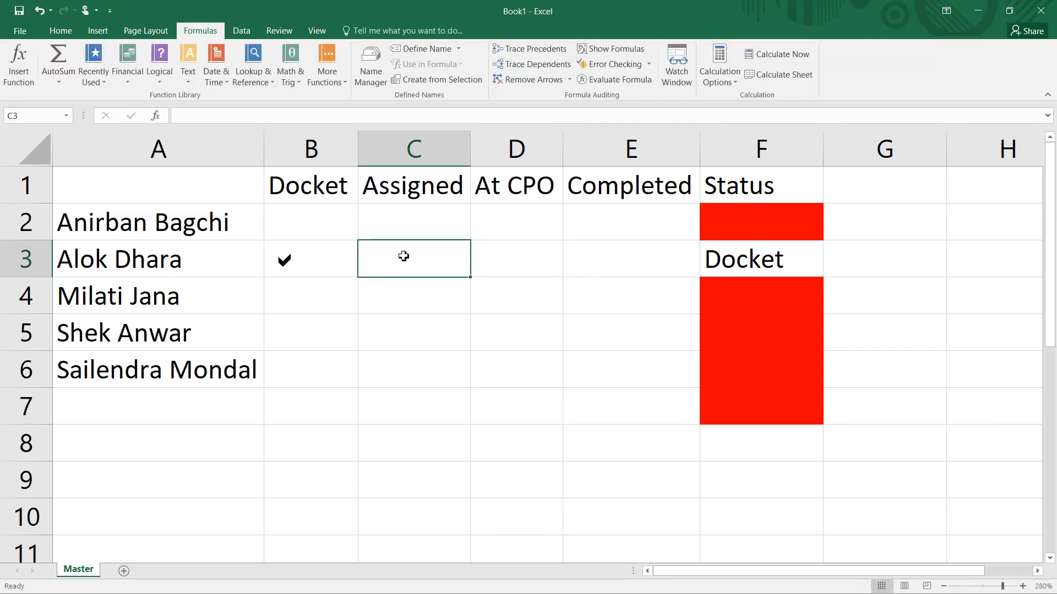
pyautogui.write('assigned')
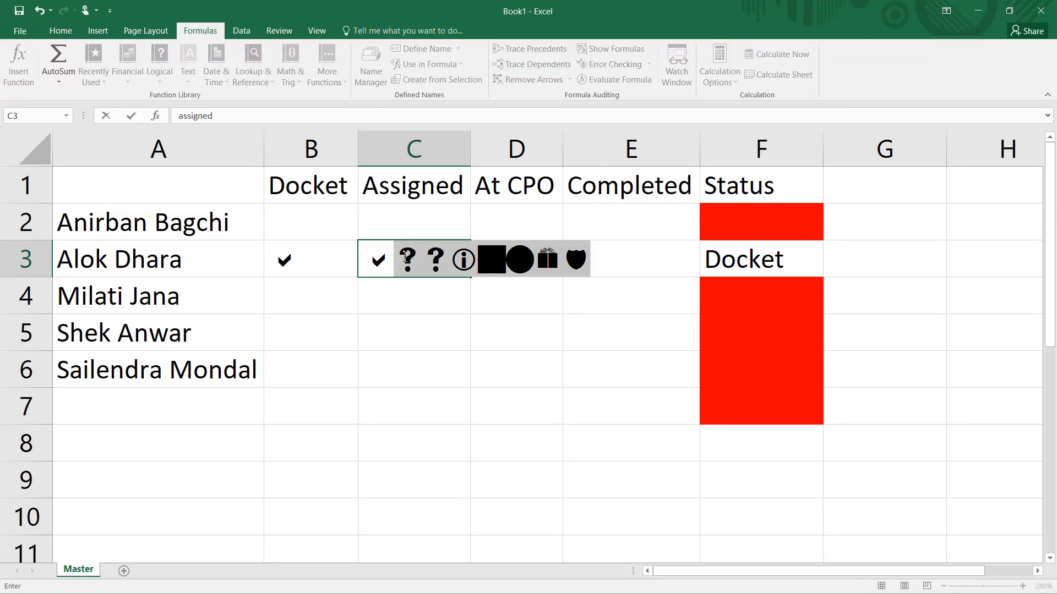
pyautogui.press('Tab')
pyautogui.click(404, 257)
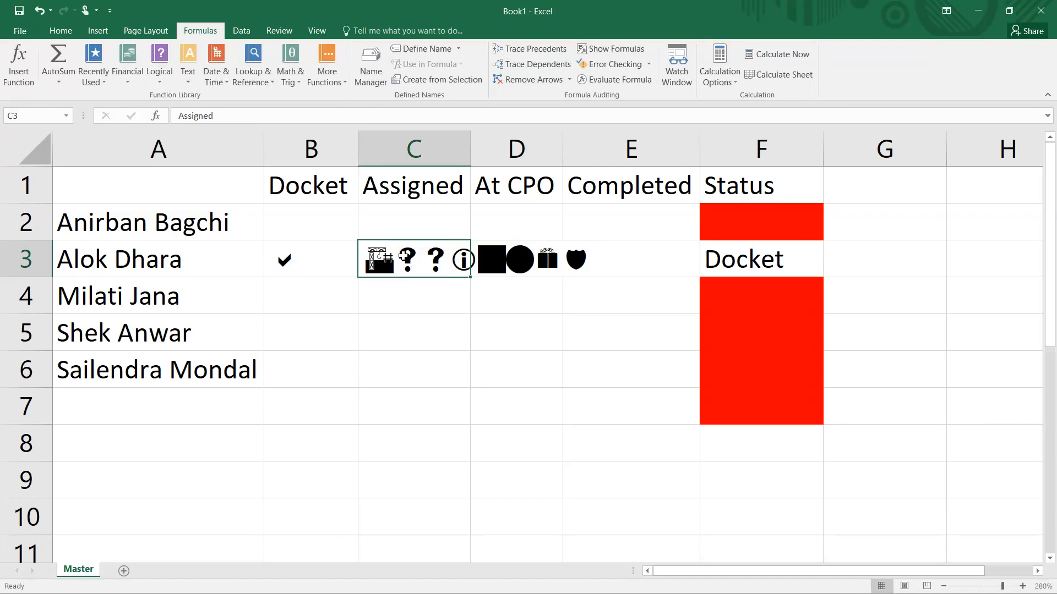
pyautogui.write('a')
pyautogui.press('Return')
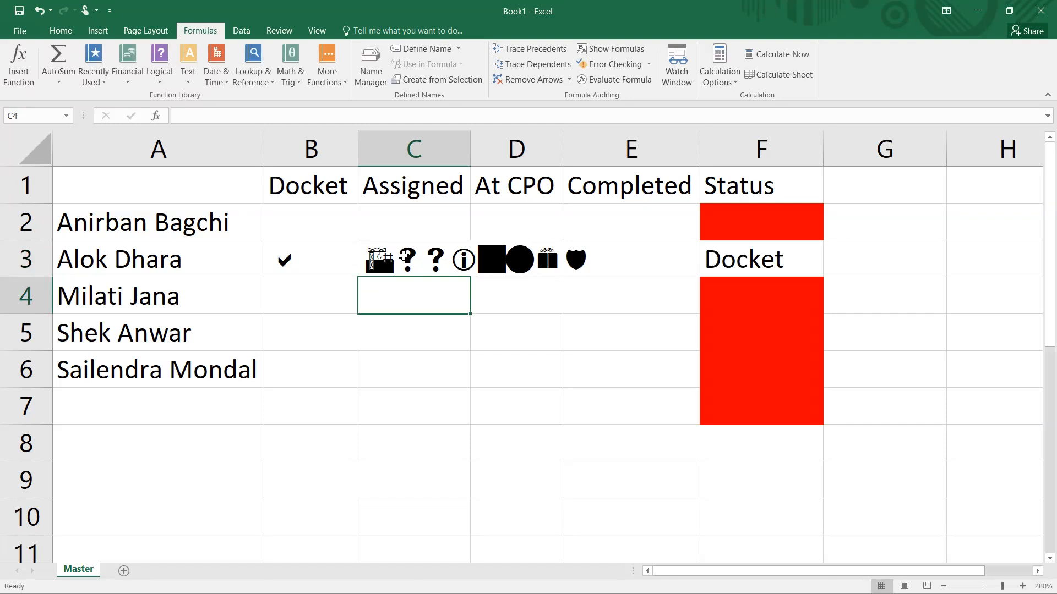
# Step: Enter only "a" in cells C3 and D3 as check marks under Assigned and At CPO, rejecting the autocomplete suggestions
pyautogui.click(406, 256)
pyautogui.write('a')
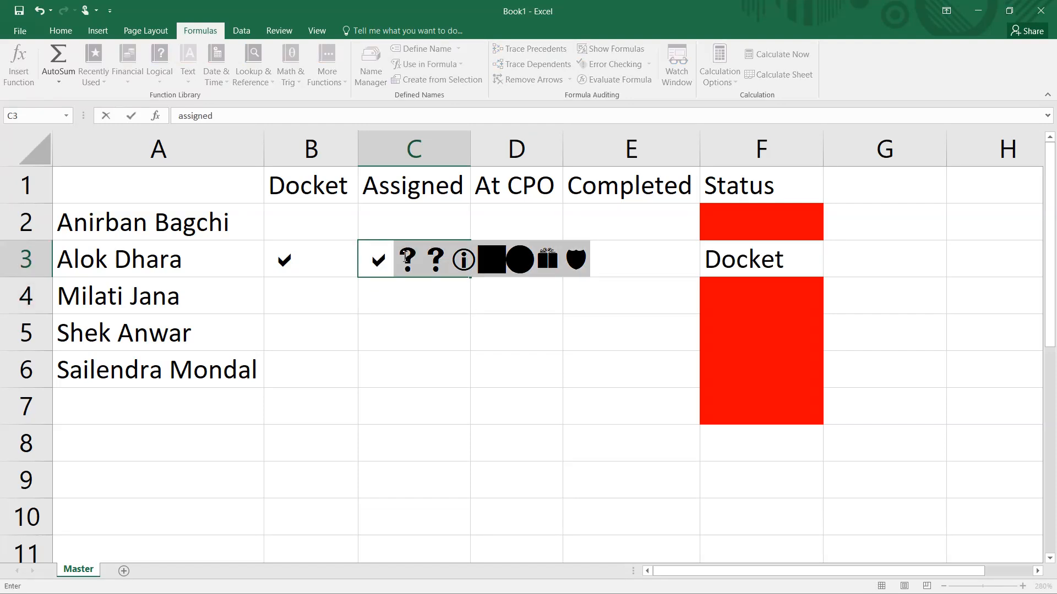
pyautogui.press('Return')
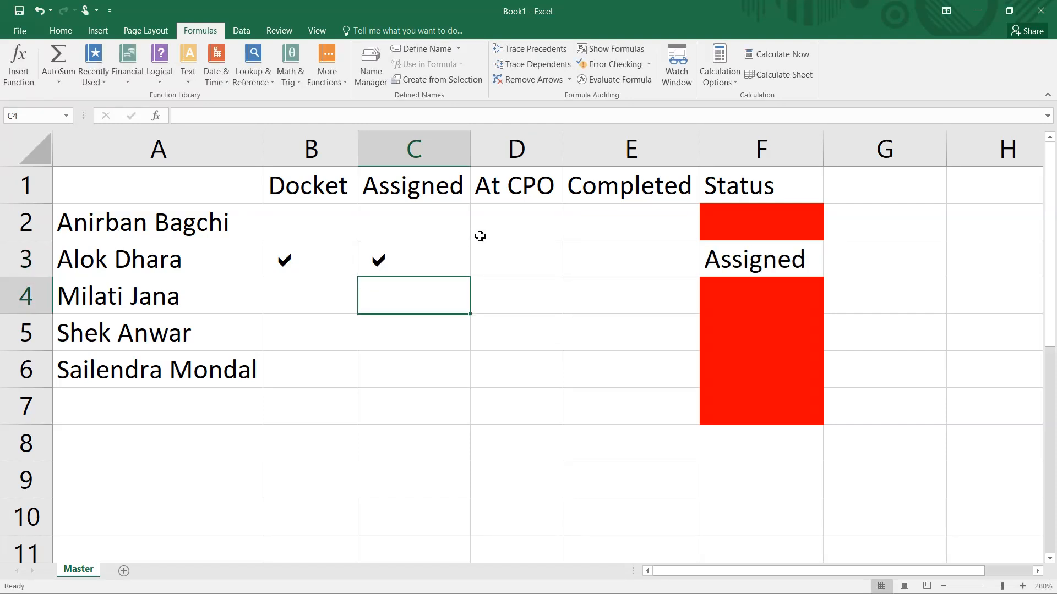
pyautogui.click(497, 257)
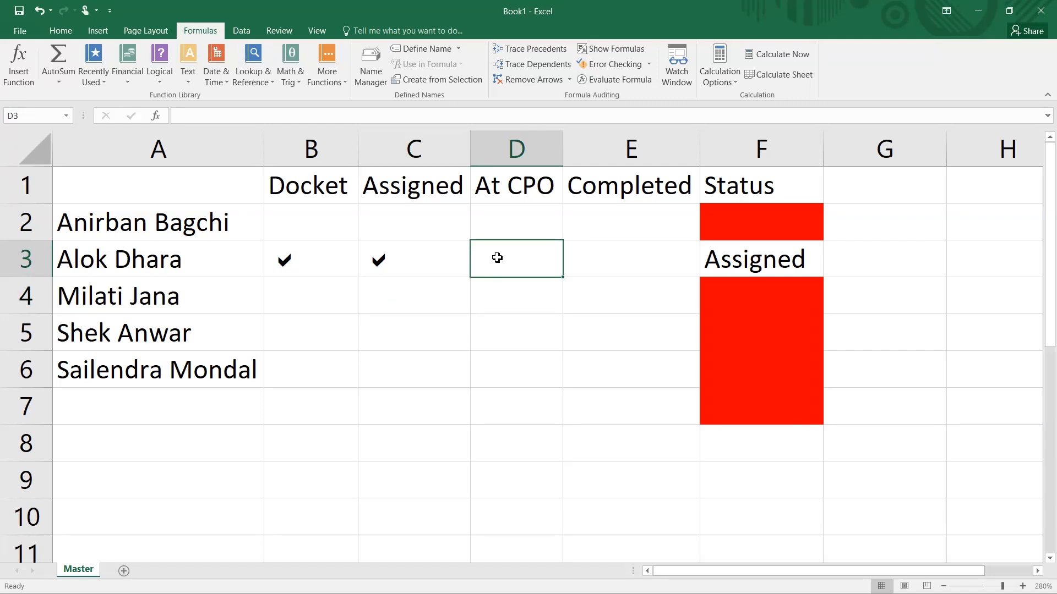
pyautogui.write('at CPO')
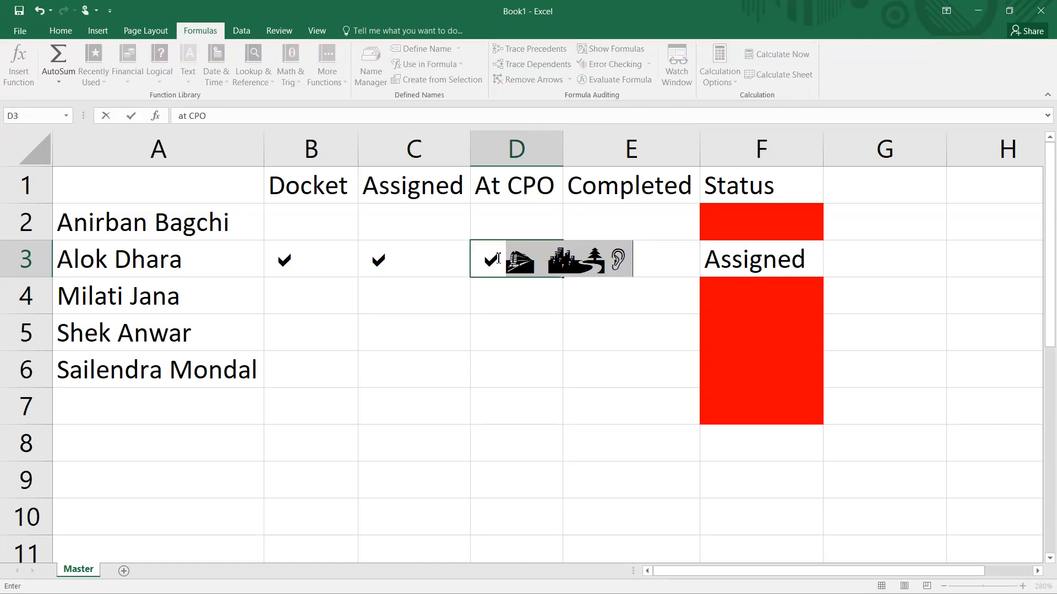
pyautogui.press('Delete')
pyautogui.press('Return')
pyautogui.click(520, 255)
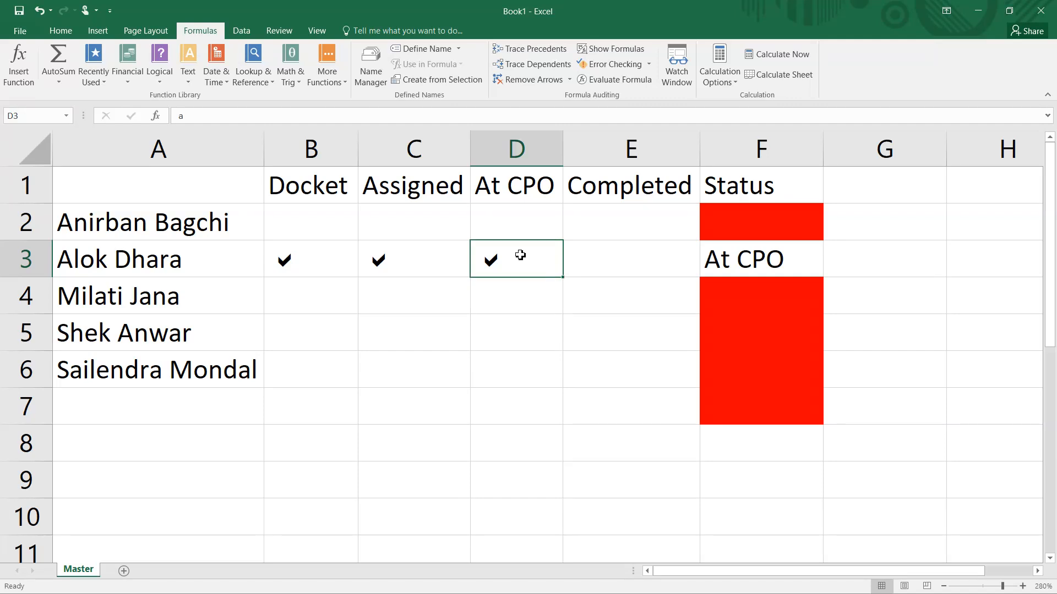
# Step: Enter "a" in cell E3 as a check mark under Completed
pyautogui.click(591, 269)
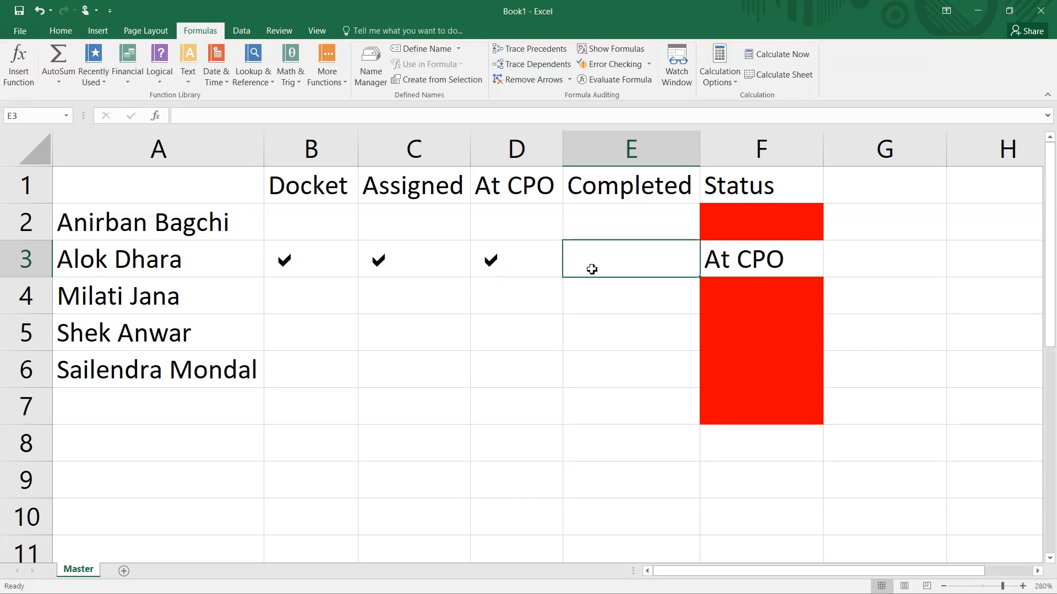
pyautogui.write('a')
pyautogui.press('Return')
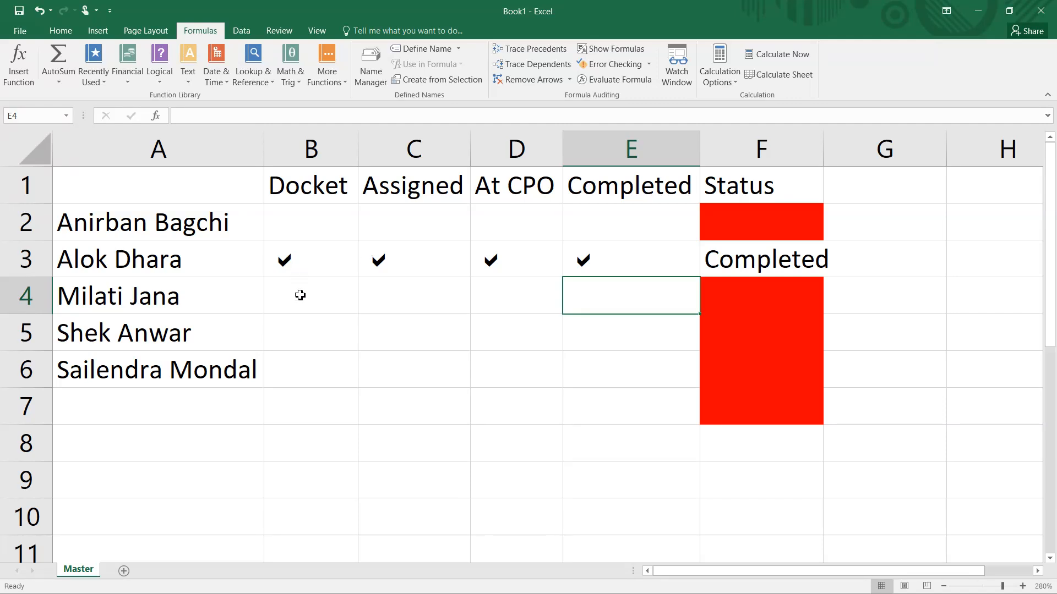
# Step: Enter "r" in cell B2 as a cross mark under Docket
pyautogui.click(295, 267)
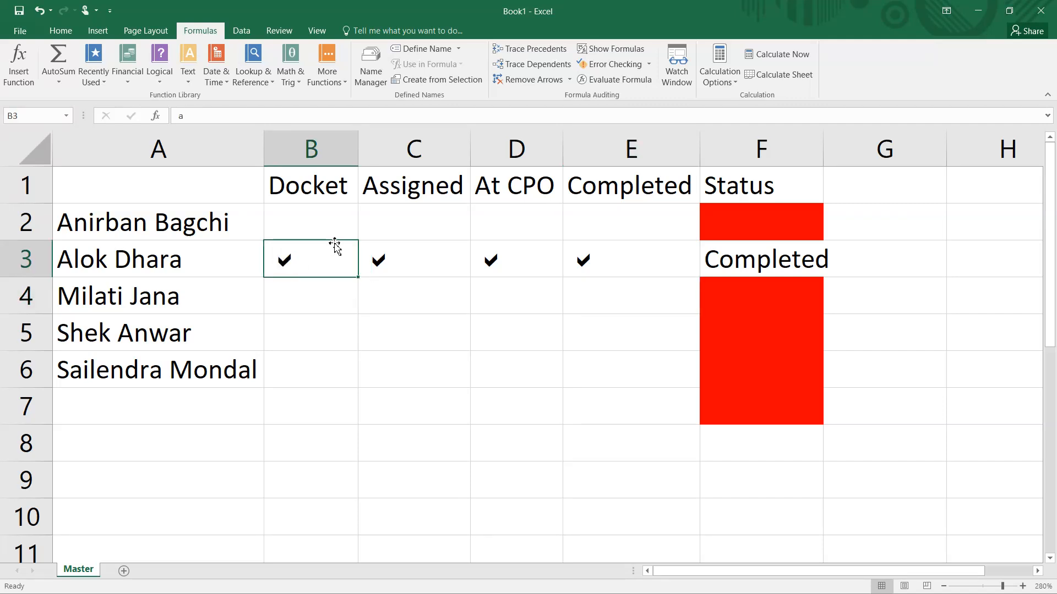
pyautogui.moveTo(309, 226); pyautogui.dragTo(585, 372)
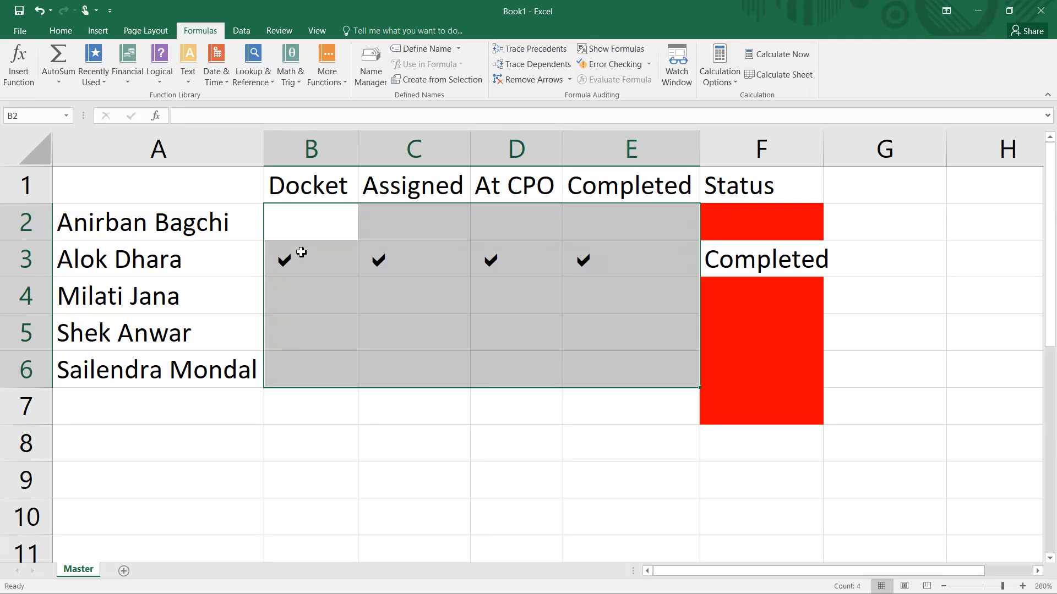
pyautogui.click(309, 235)
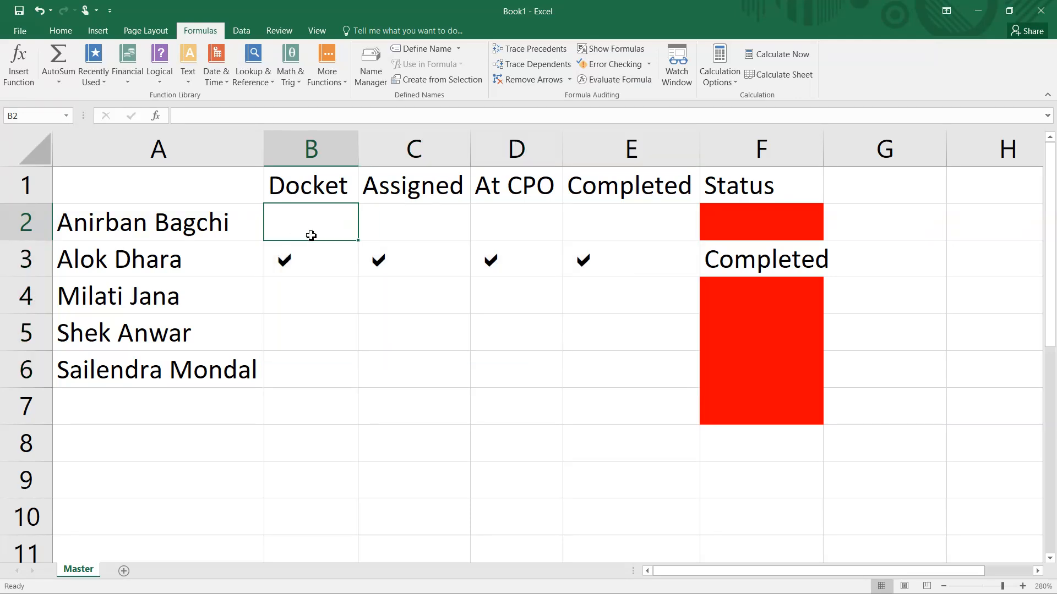
pyautogui.write('r')
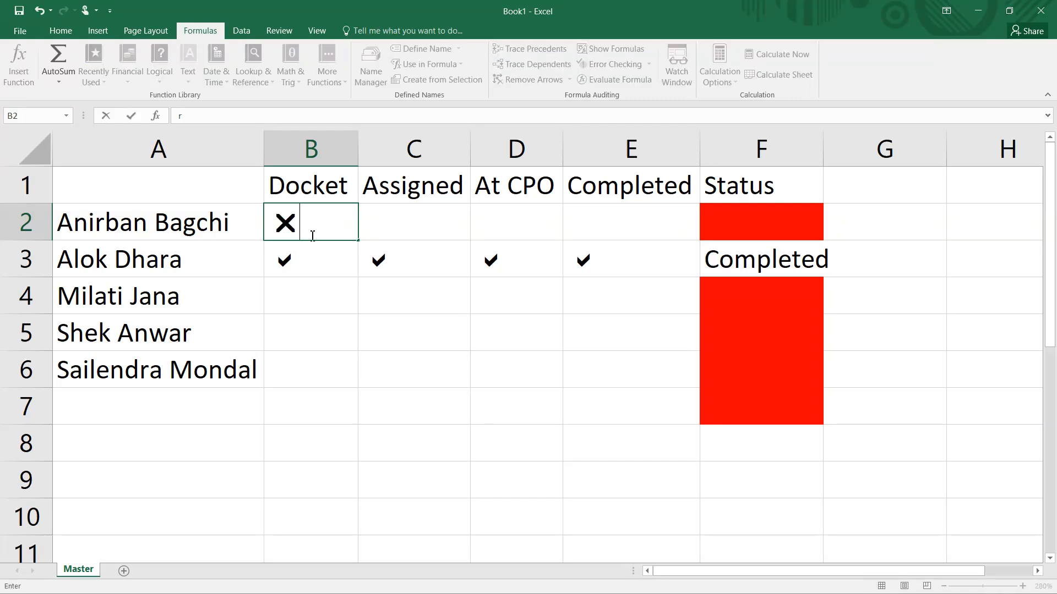
pyautogui.press('Return')
pyautogui.press('Up')
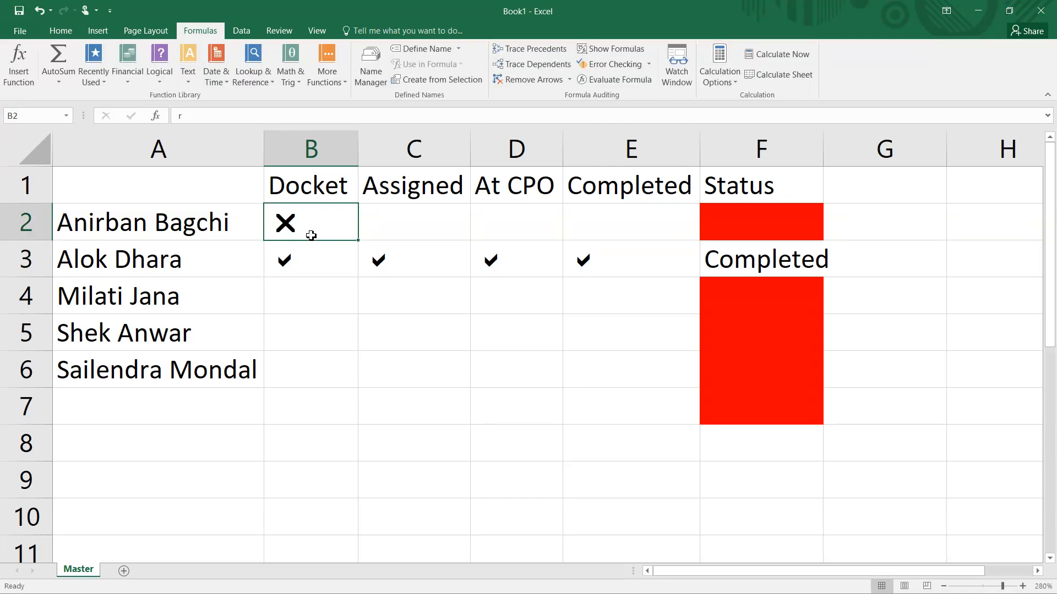
pyautogui.press('Right')
pyautogui.press('Right')
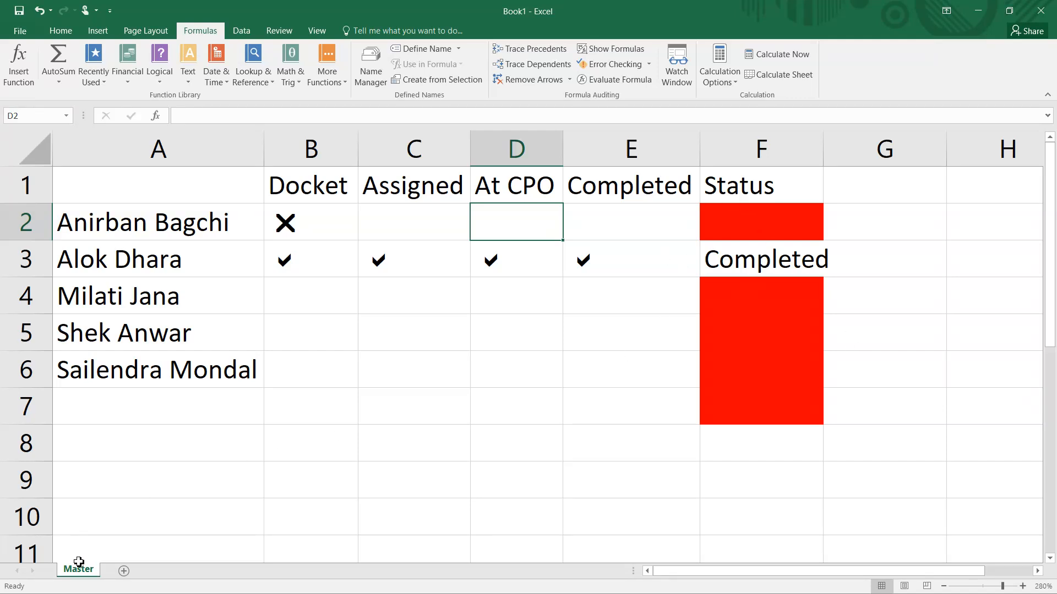
# Step: Duplicate the Master sheet and delete the contents of B2:F7 in the copy
pyautogui.moveTo(81, 571); pyautogui.dragTo(113, 570)
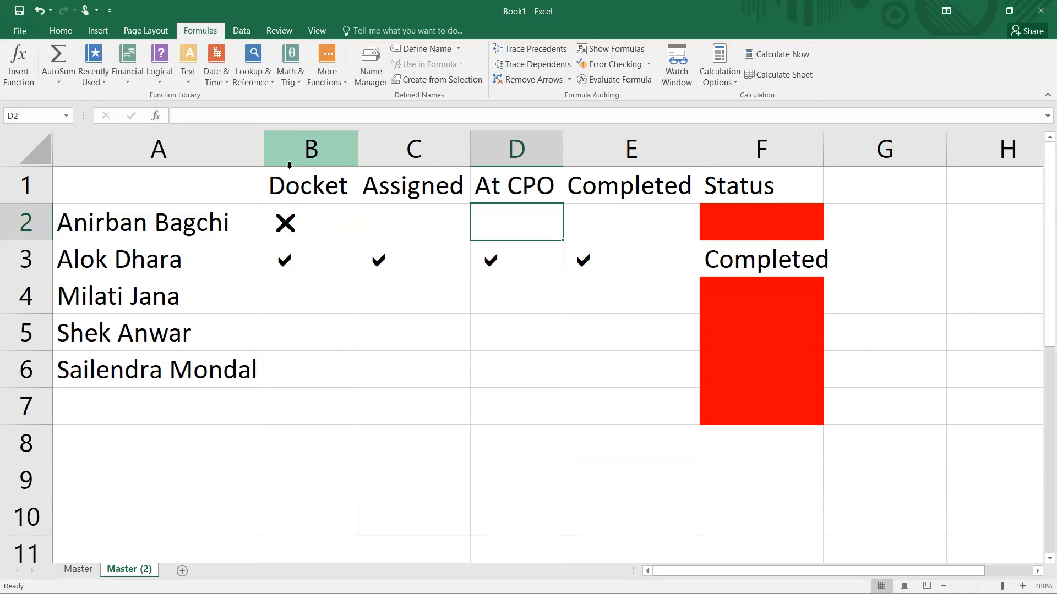
pyautogui.click(290, 162)
pyautogui.moveTo(283, 219); pyautogui.dragTo(747, 427)
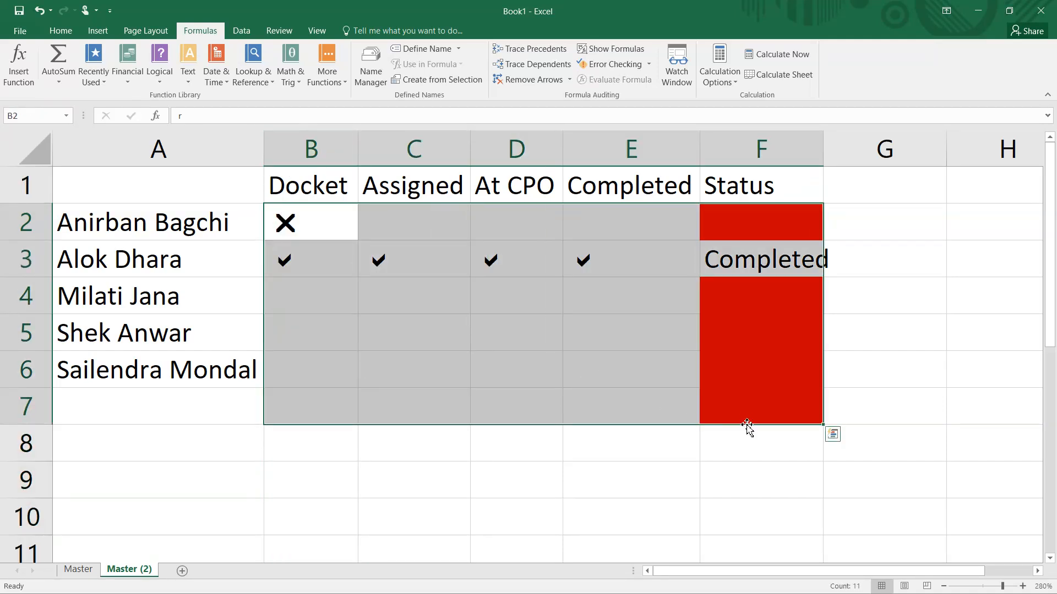
pyautogui.press('Delete')
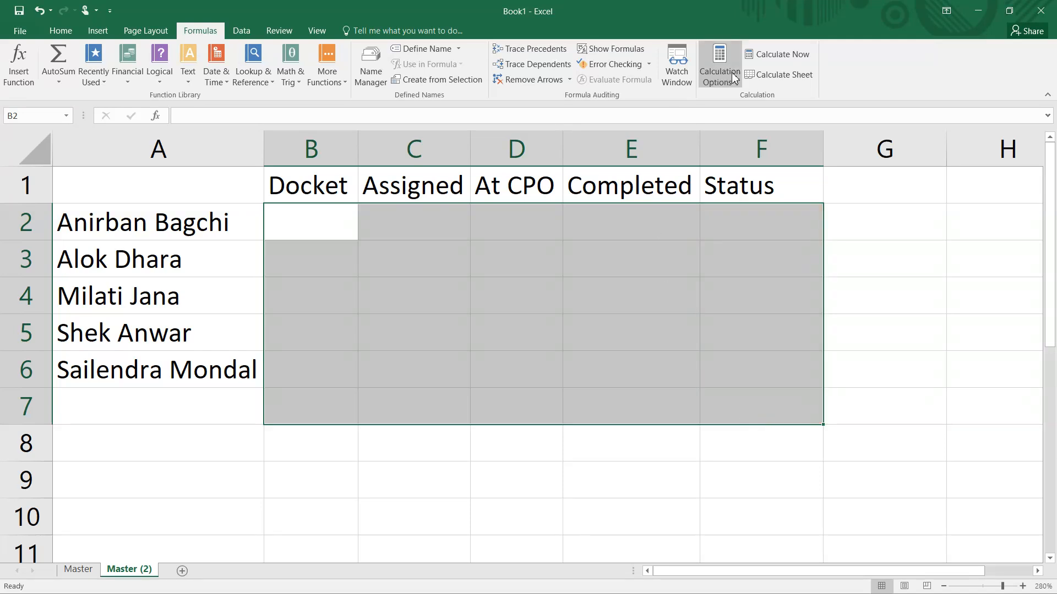
# Step: Clear all contents and formatting from the range B2:F7 on the Master (2) sheet
pyautogui.click(60, 31)
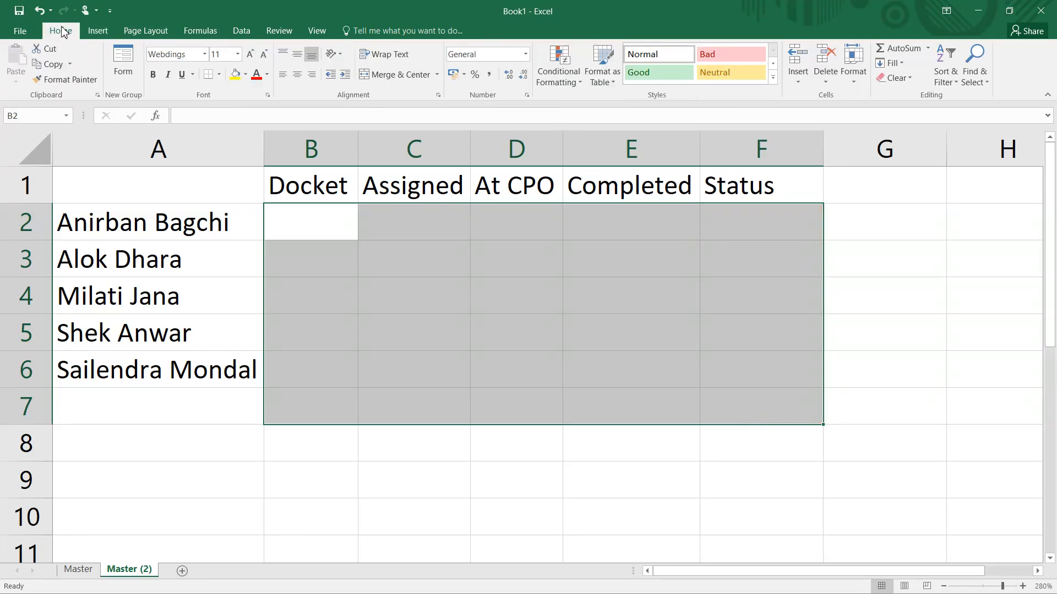
pyautogui.click(890, 78)
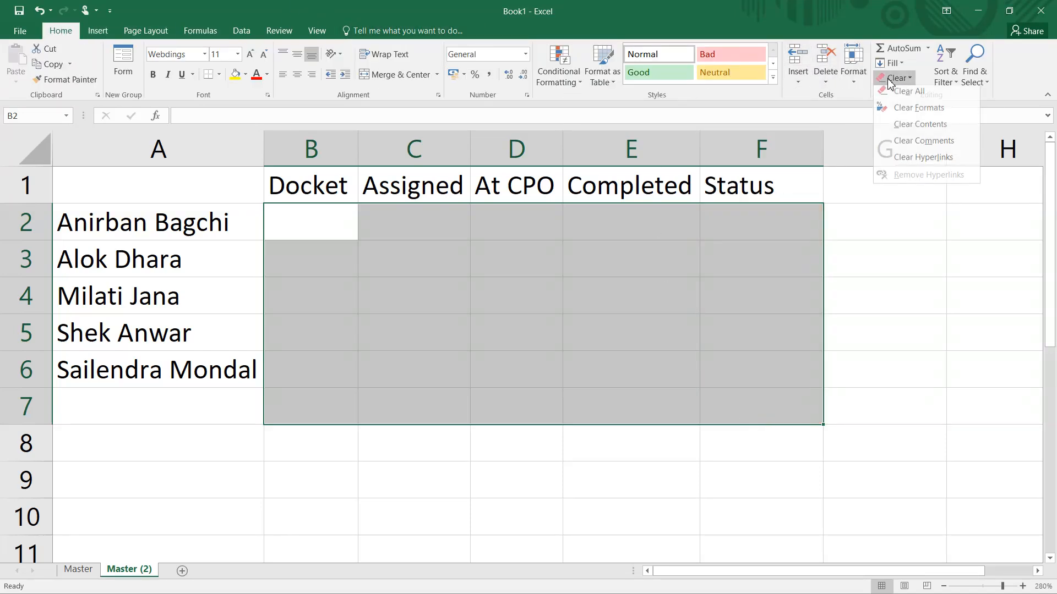
pyautogui.click(900, 127)
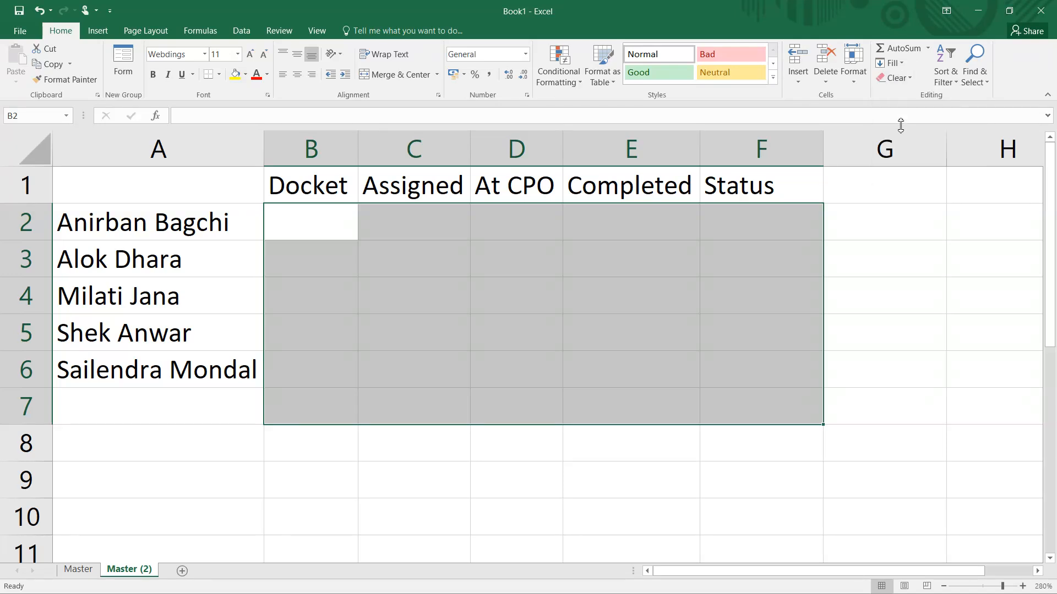
pyautogui.click(308, 229)
pyautogui.moveTo(307, 229); pyautogui.dragTo(654, 402)
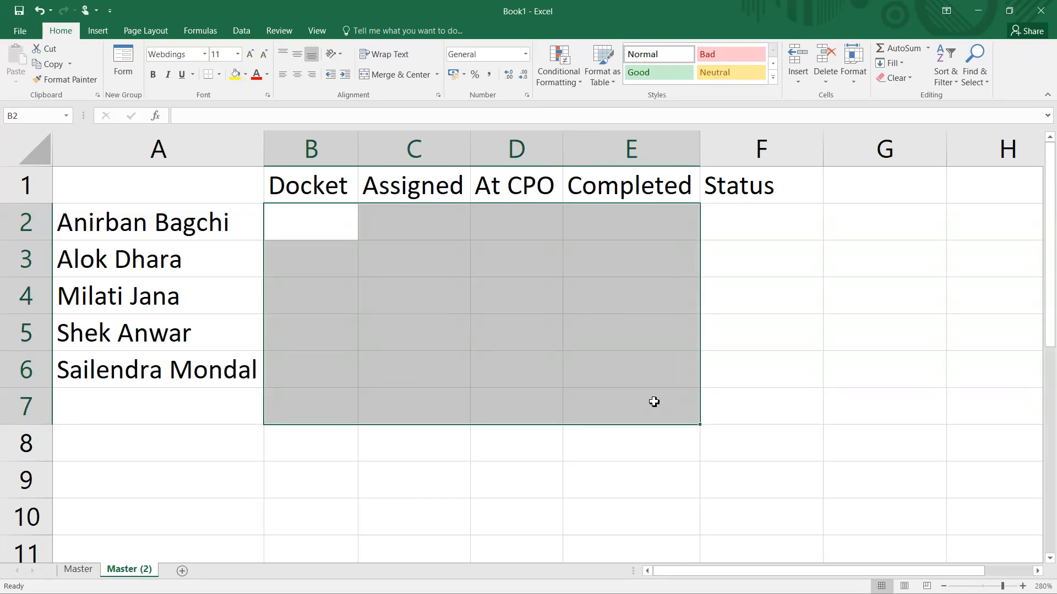
pyautogui.hotkey('shift', 'Right')
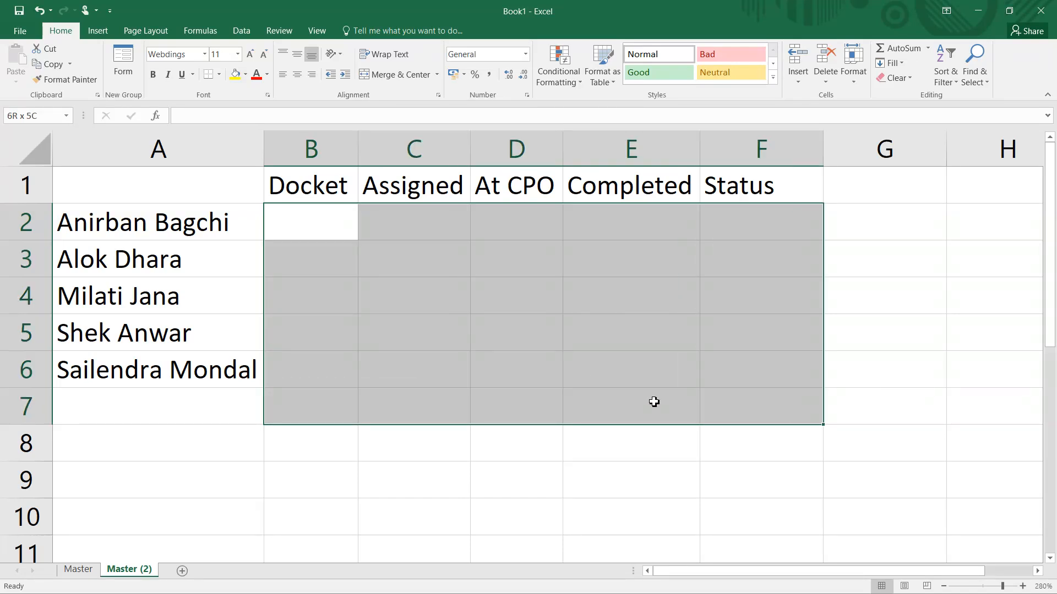
pyautogui.click(911, 80)
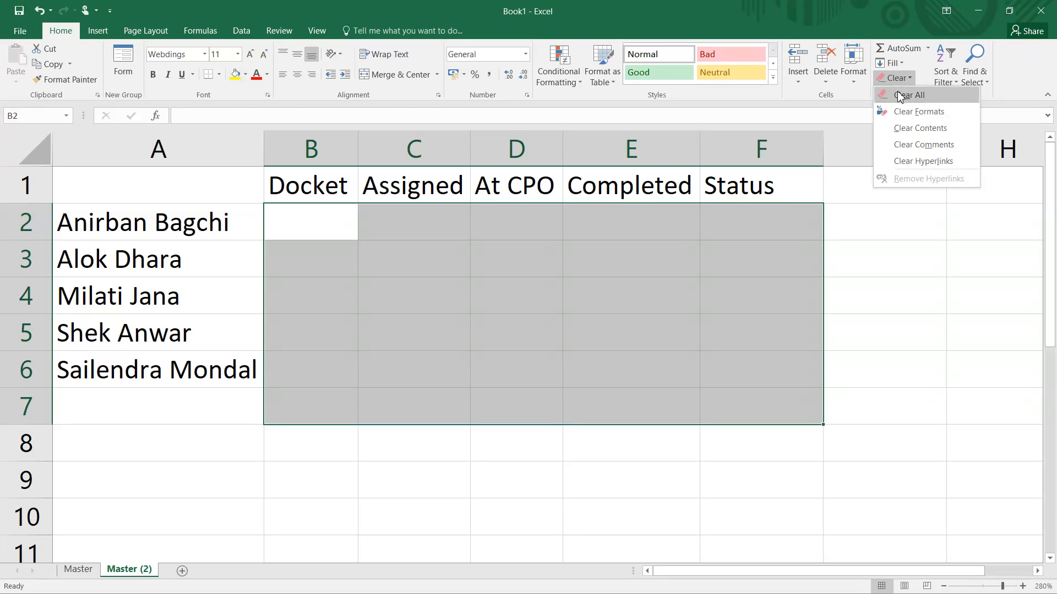
pyautogui.click(900, 96)
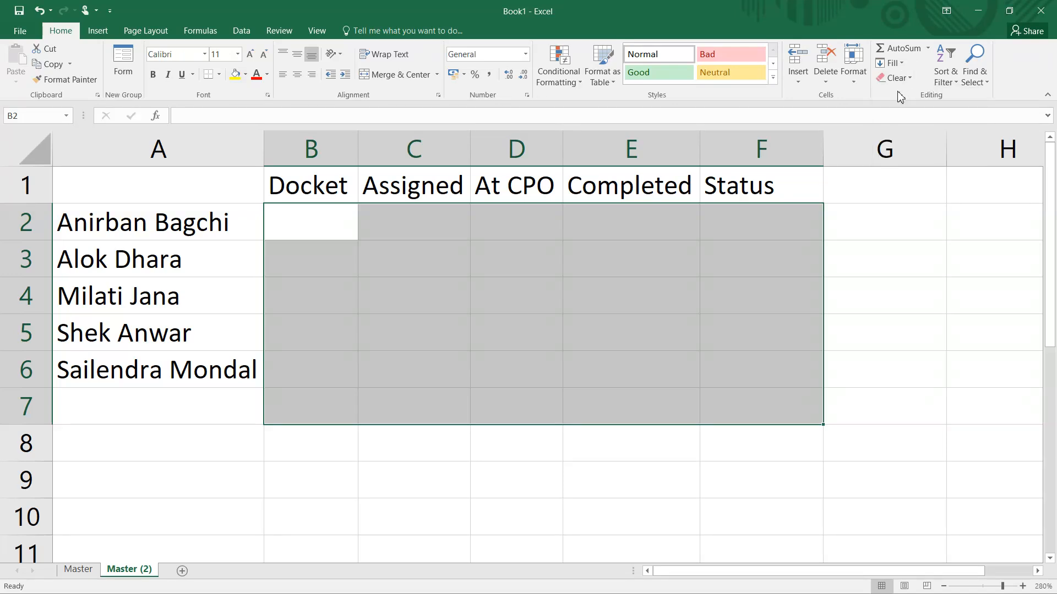
pyautogui.click(338, 242)
pyautogui.click(328, 234)
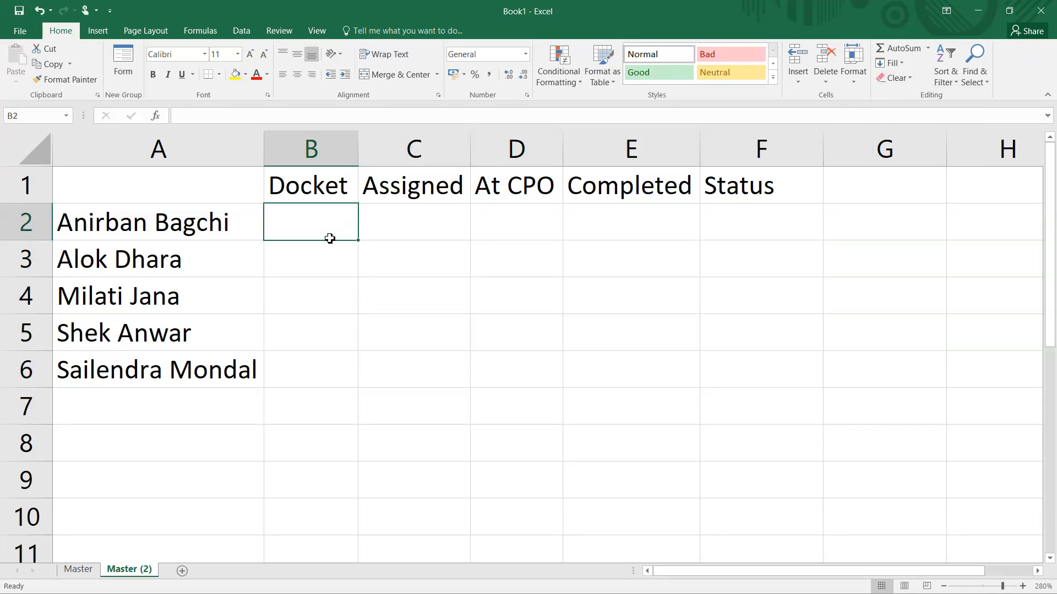
# Step: Rename the Master (2) sheet as child, and add a new blank worksheet after it before returning to child
pyautogui.rightClick(147, 571)
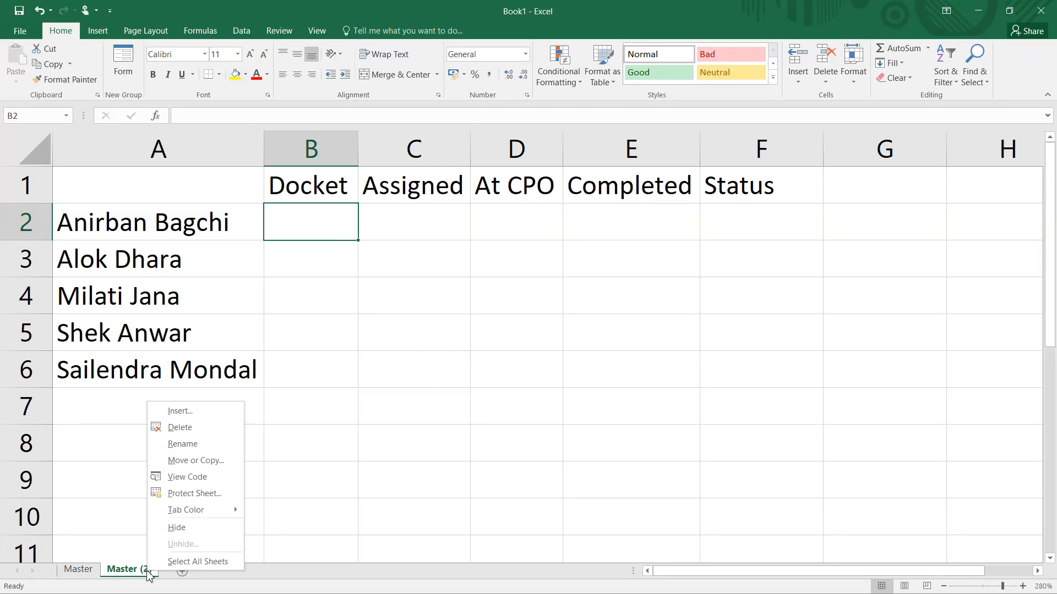
pyautogui.write('rdhild')
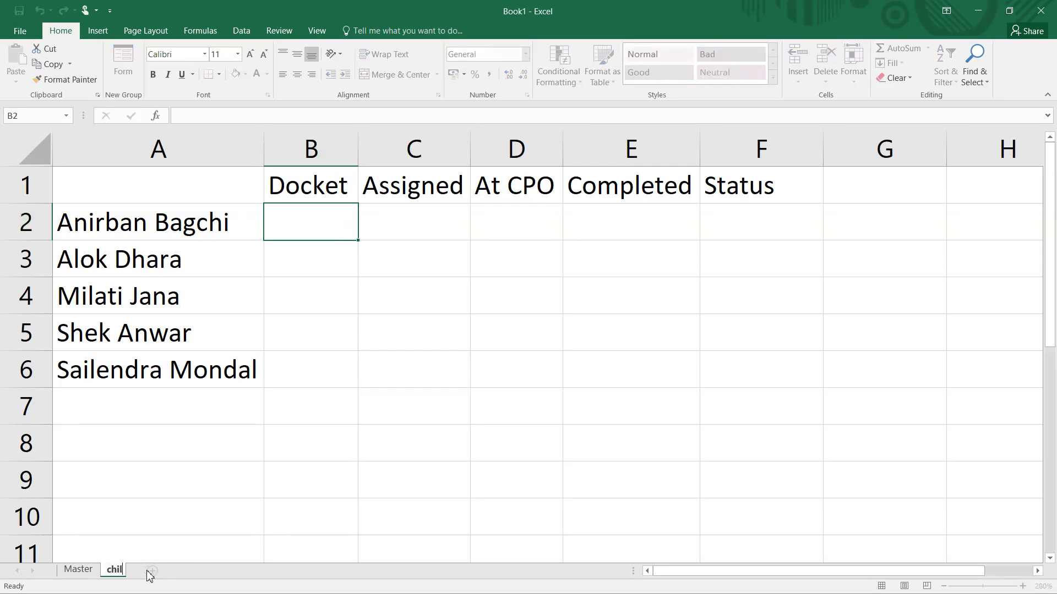
pyautogui.press('Return')
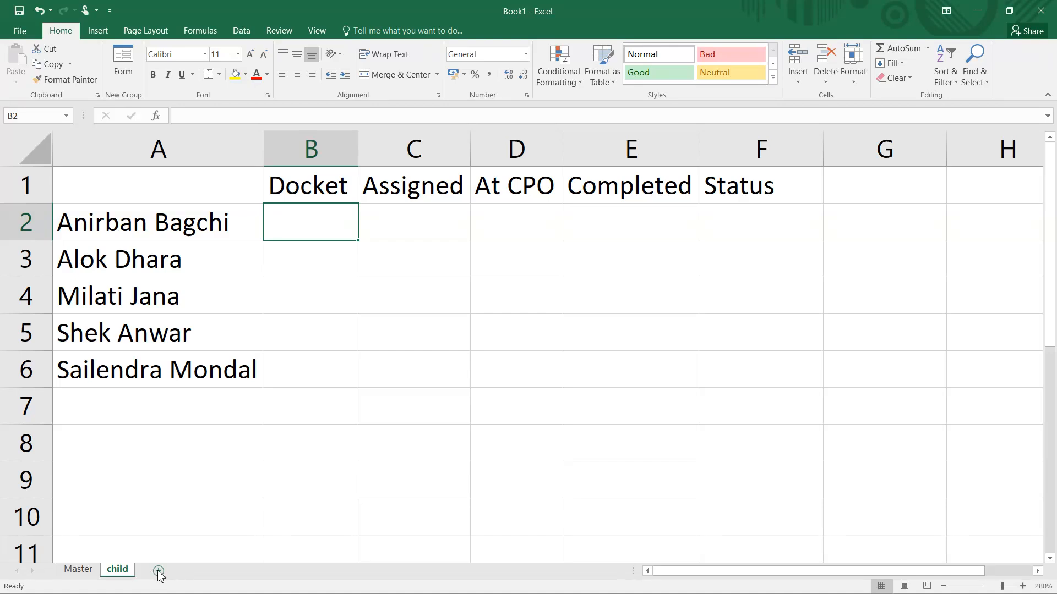
pyautogui.click(158, 571)
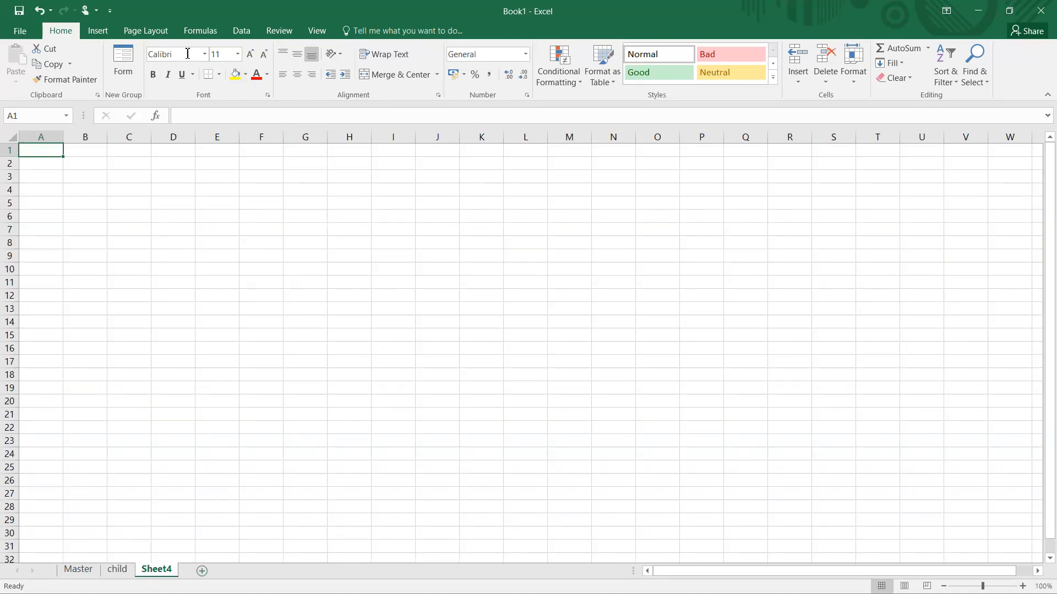
pyautogui.click(128, 574)
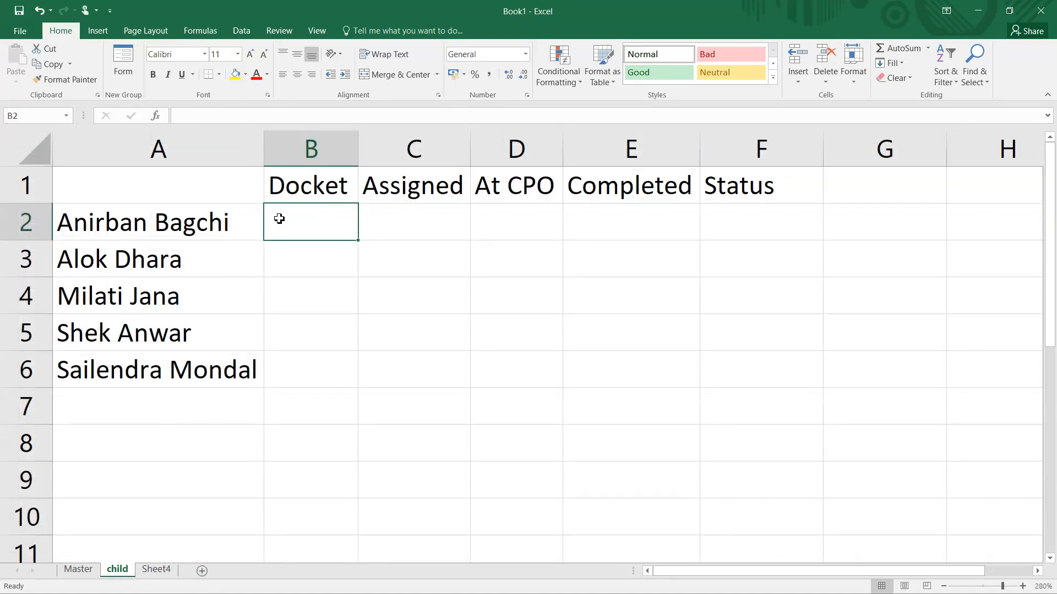
# Step: Enter the header "Name" in cell A1 of the child sheet
pyautogui.moveTo(286, 220); pyautogui.dragTo(753, 358)
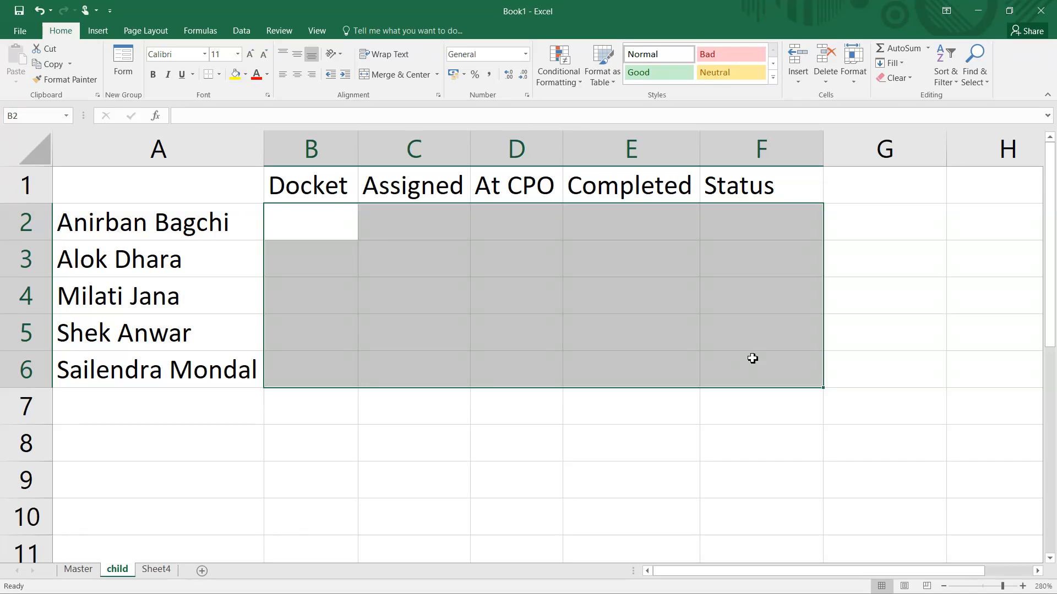
pyautogui.click(171, 191)
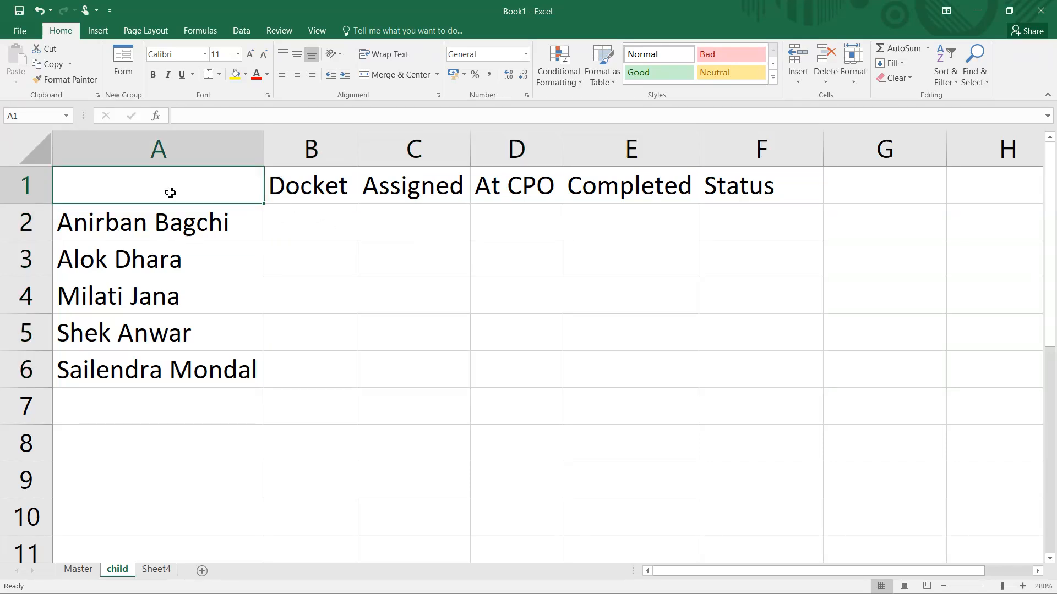
pyautogui.write('Name')
pyautogui.click(274, 287)
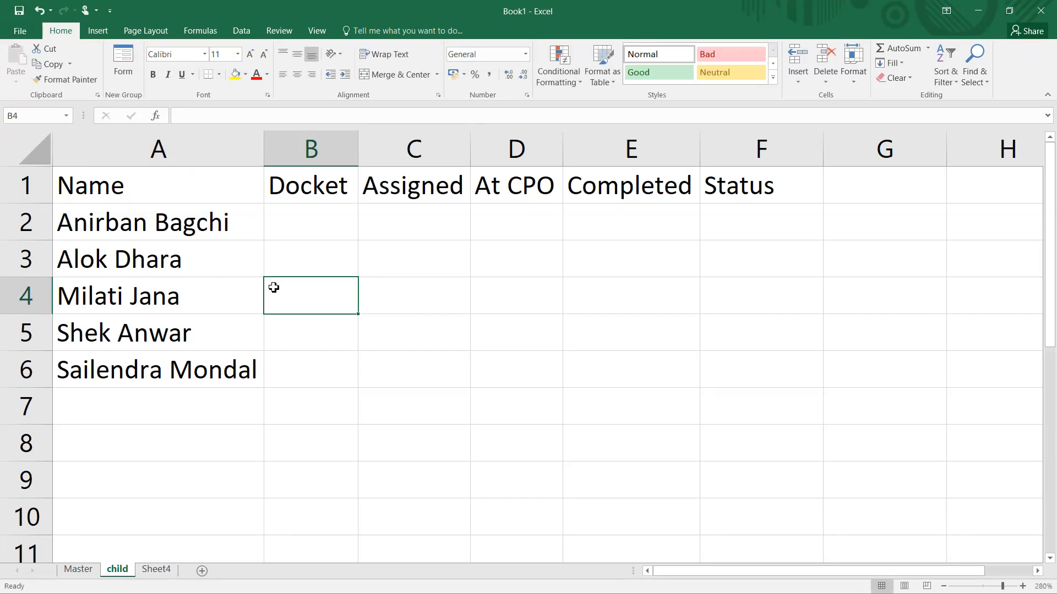
pyautogui.moveTo(84, 189); pyautogui.dragTo(761, 194)
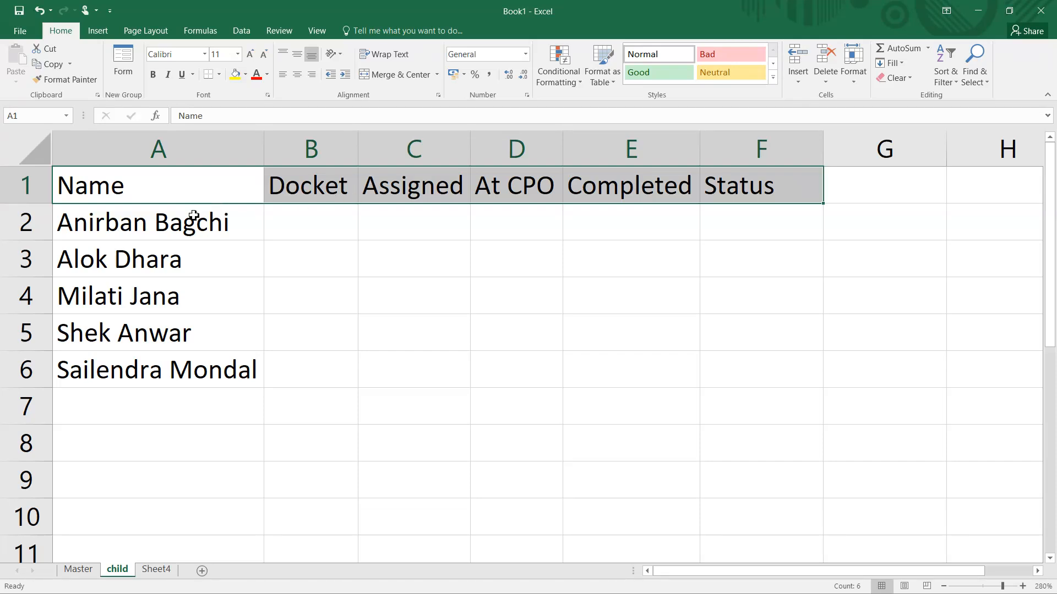
pyautogui.moveTo(189, 217); pyautogui.dragTo(205, 358)
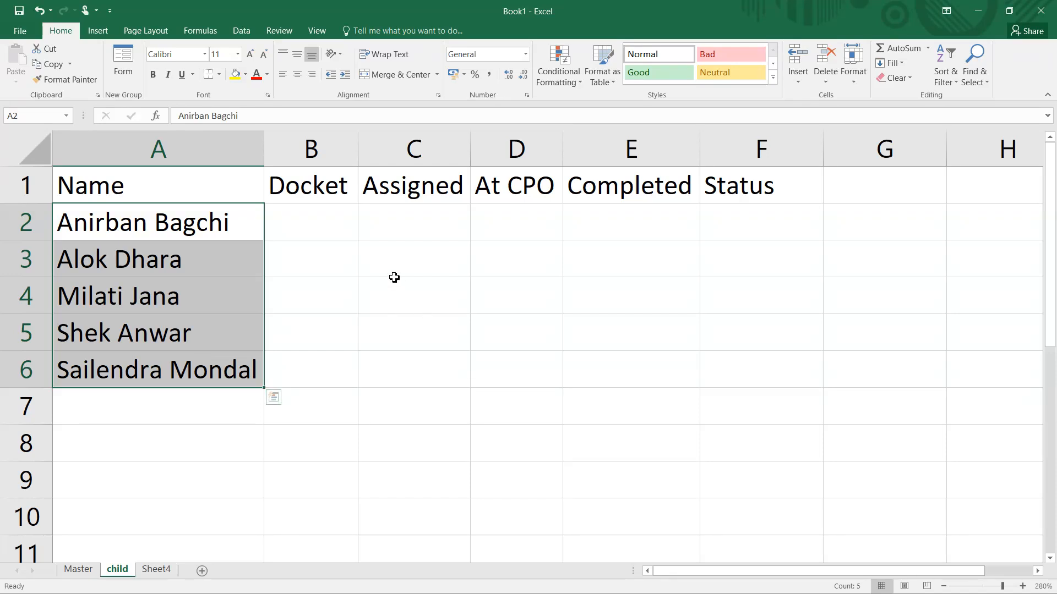
# Step: Format the range B2:E6 with the Webdings font and a dark green theme font color
pyautogui.moveTo(293, 217); pyautogui.dragTo(635, 364)
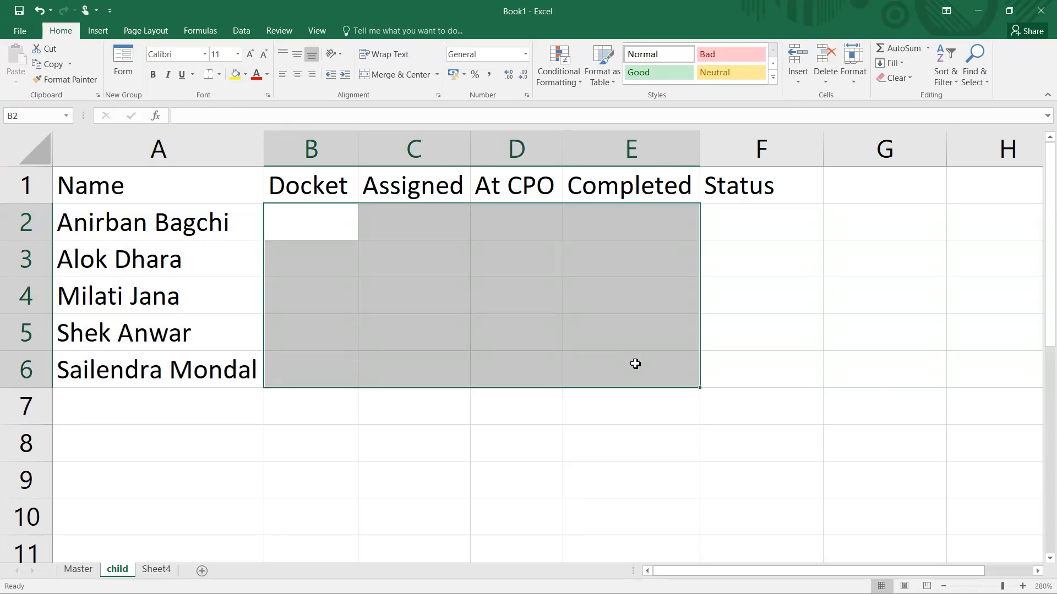
pyautogui.click(181, 55)
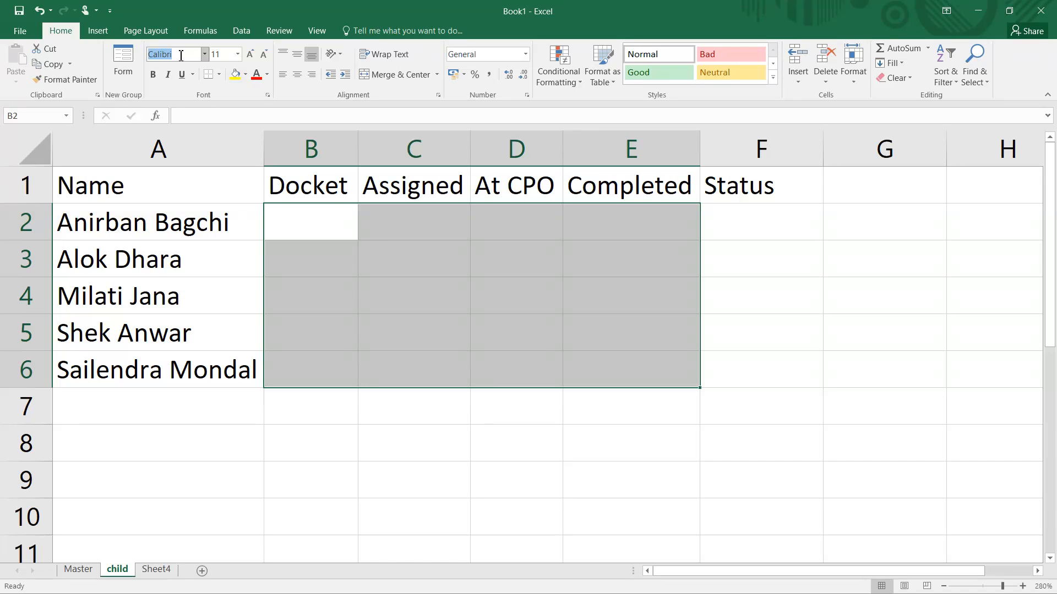
pyautogui.write('Webdings')
pyautogui.press('Return')
pyautogui.click(267, 79)
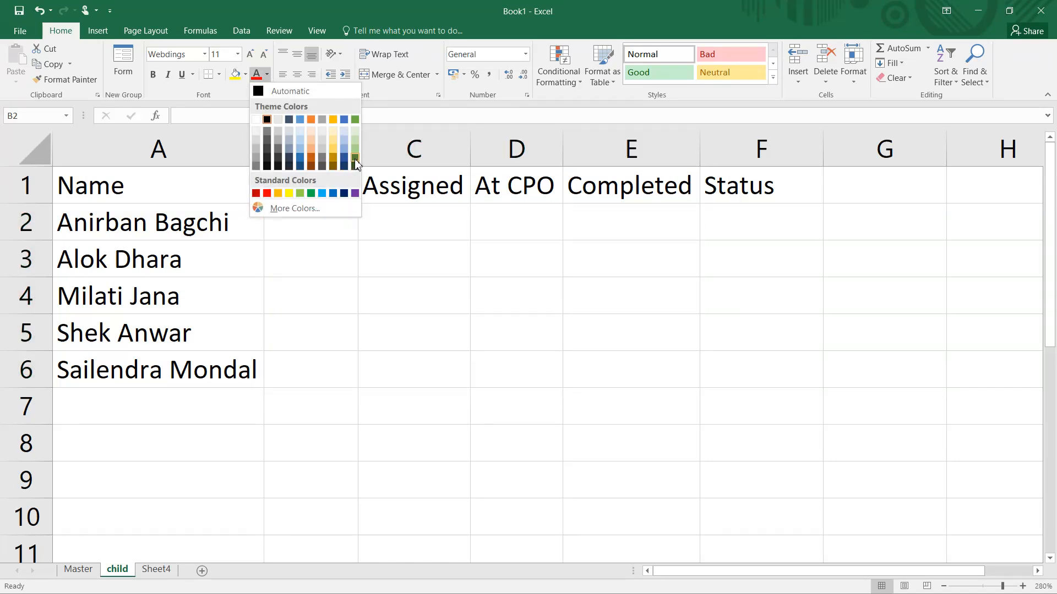
pyautogui.click(354, 159)
# Step: Set up a formula-based conditional formatting rule for the Status cells F2:F6 using the formula =$F2=""
pyautogui.click(737, 229)
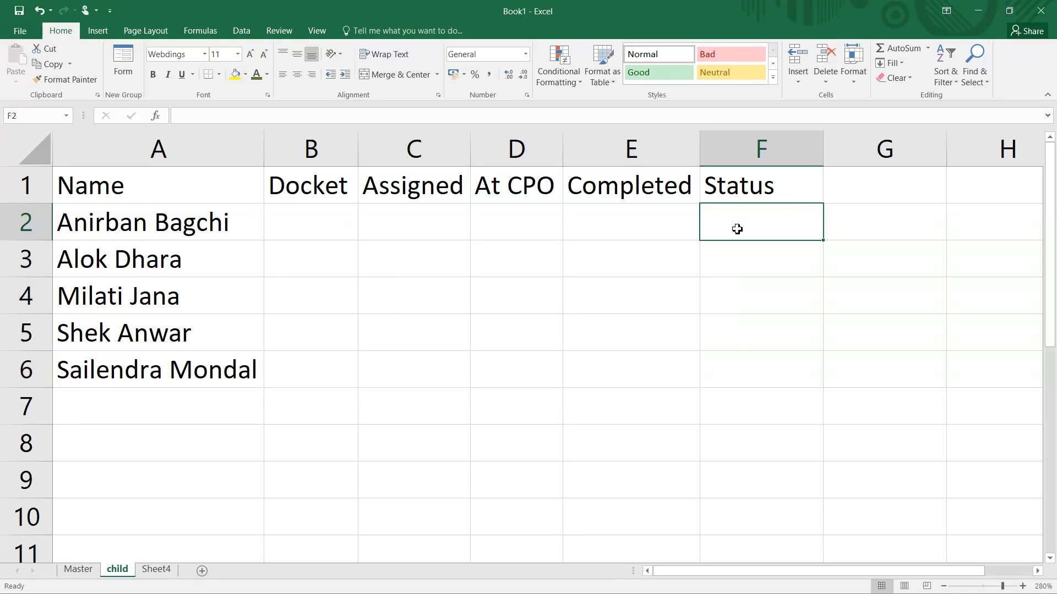
pyautogui.moveTo(737, 229); pyautogui.dragTo(760, 382)
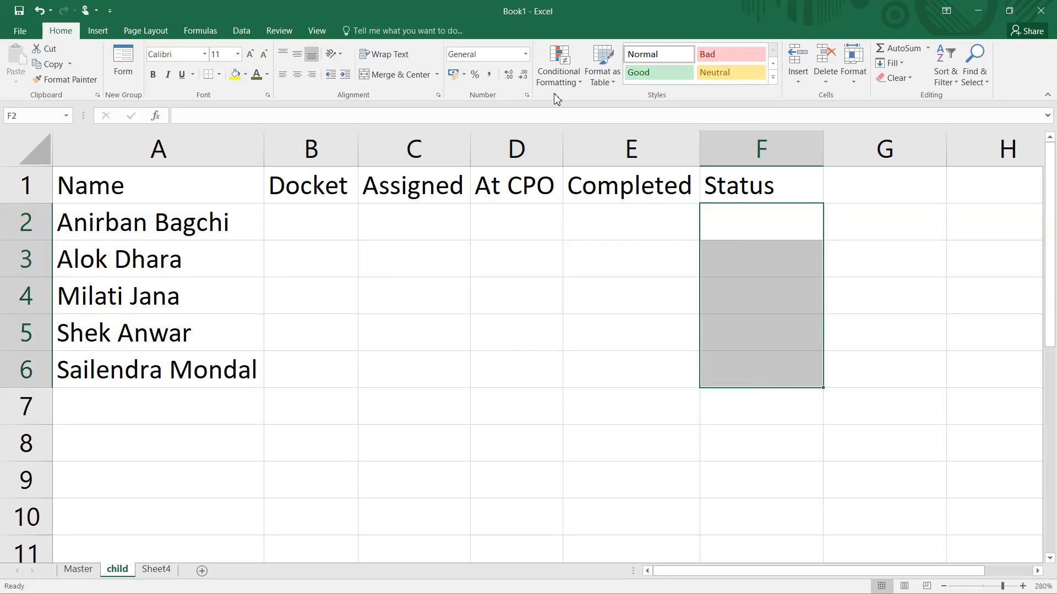
pyautogui.click(559, 69)
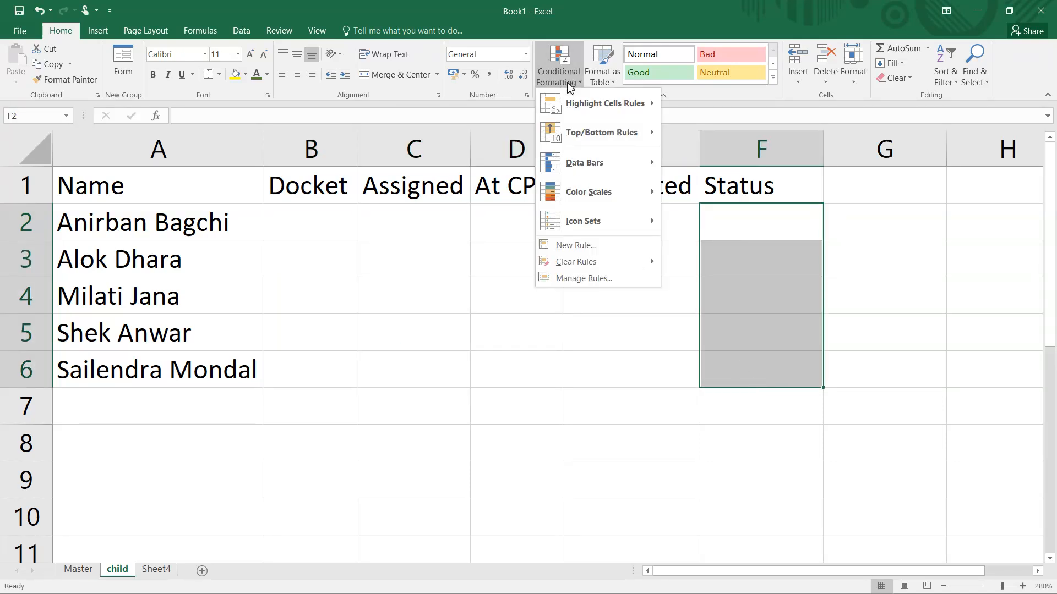
pyautogui.click(572, 249)
pyautogui.moveTo(574, 270); pyautogui.dragTo(405, 178)
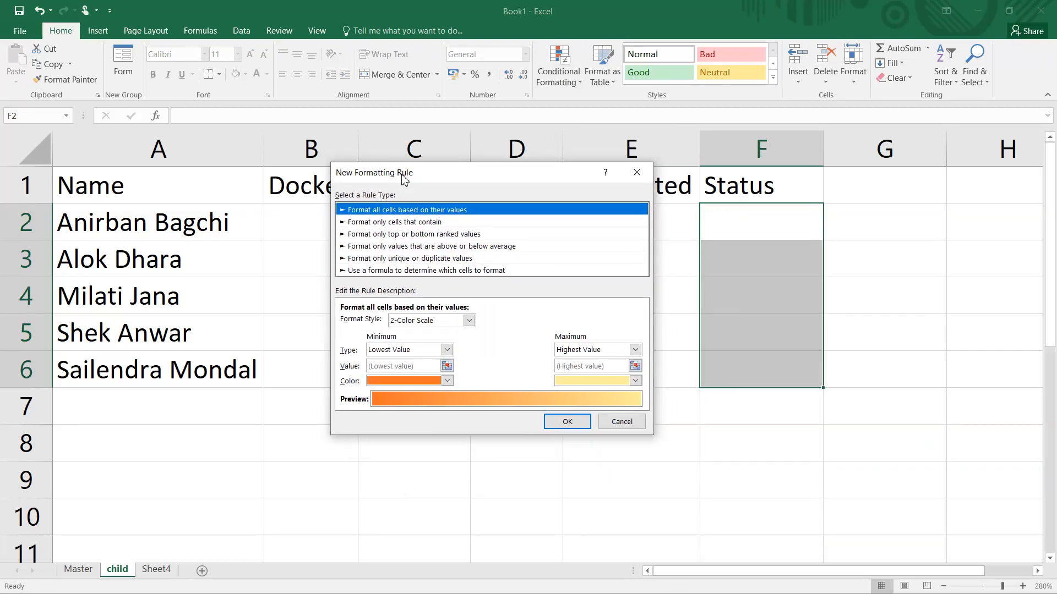
pyautogui.click(385, 273)
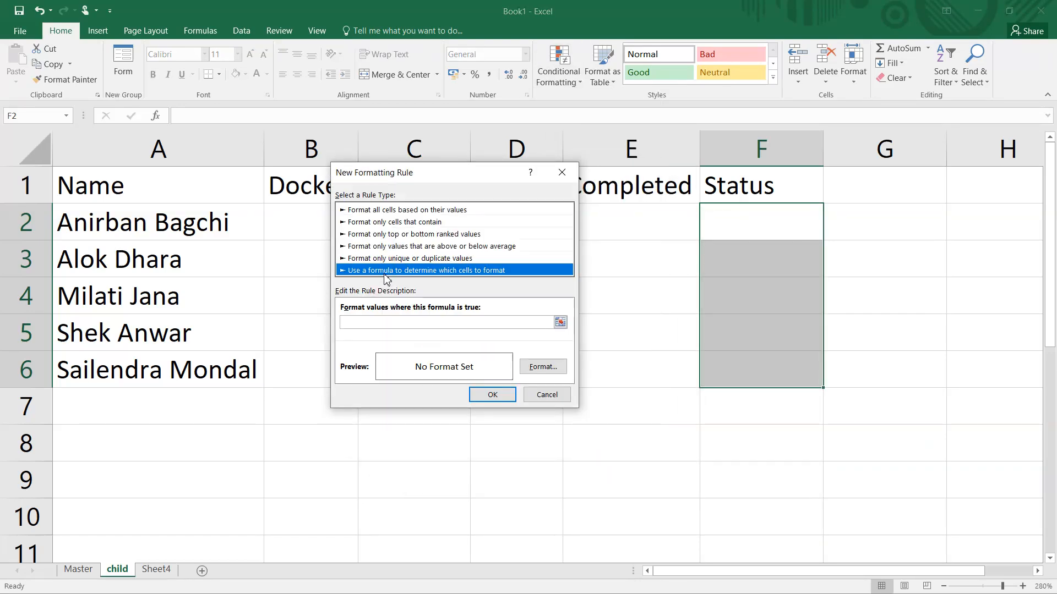
pyautogui.click(352, 322)
pyautogui.write('=')
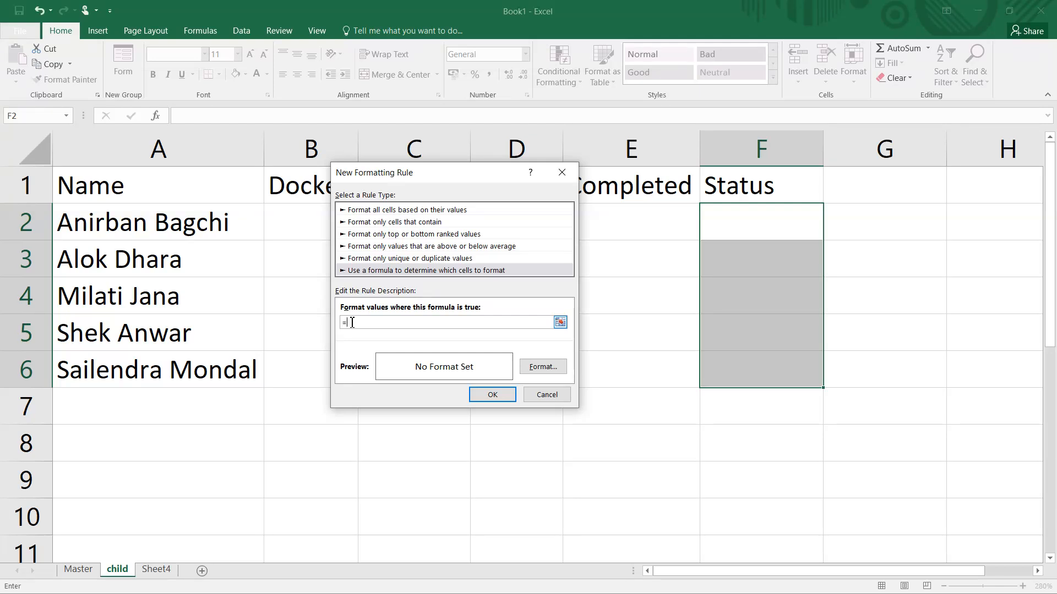
pyautogui.click(742, 228)
pyautogui.write('=')
pyautogui.click(361, 326)
pyautogui.press('BackSpace')
# Step: Give the conditional formatting rule a red background fill and apply it to the Status cells
pyautogui.click(543, 367)
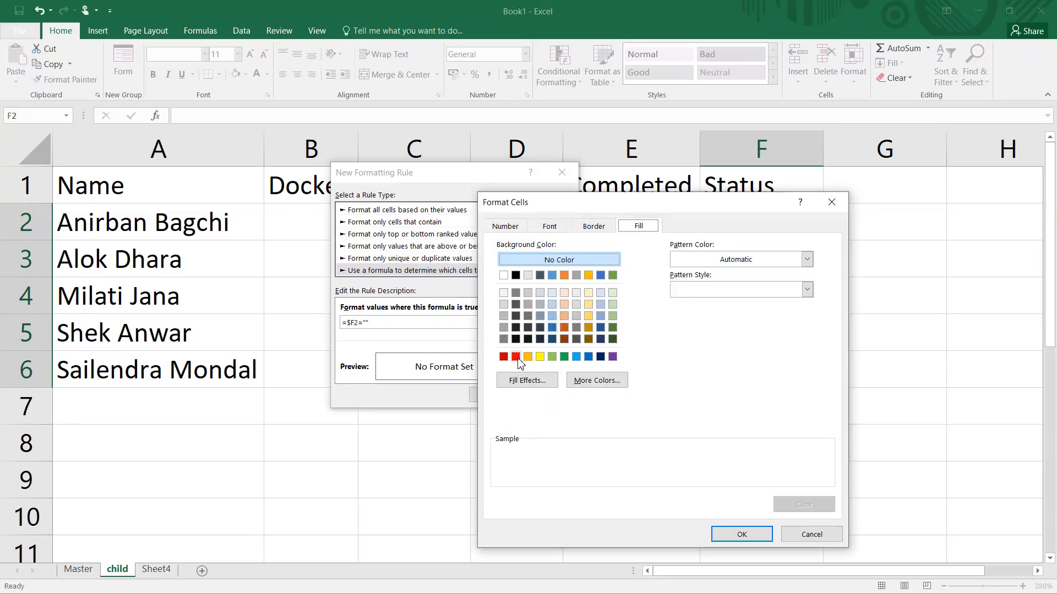
pyautogui.click(516, 357)
pyautogui.click(740, 537)
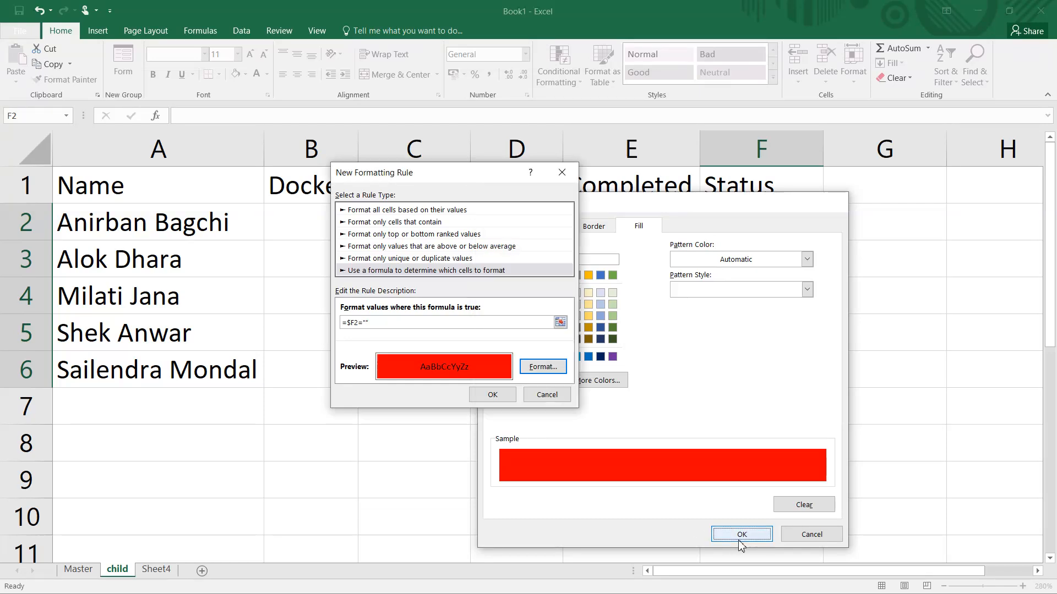
pyautogui.click(493, 395)
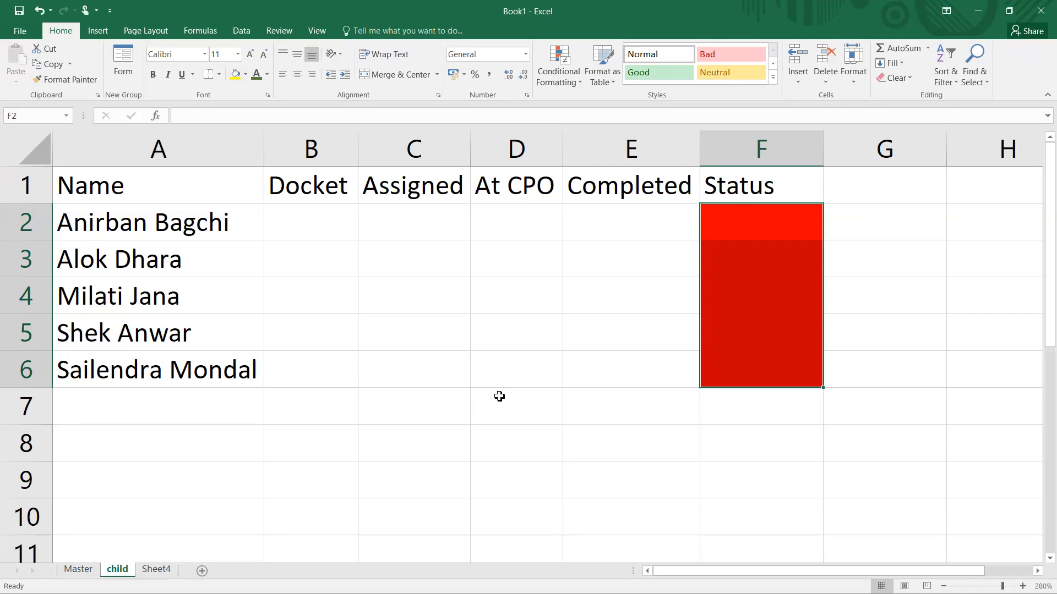
# Step: Test the check mark by entering "a" in cell B6 under Docket, and delete that entry
pyautogui.click(323, 372)
pyautogui.write('a')
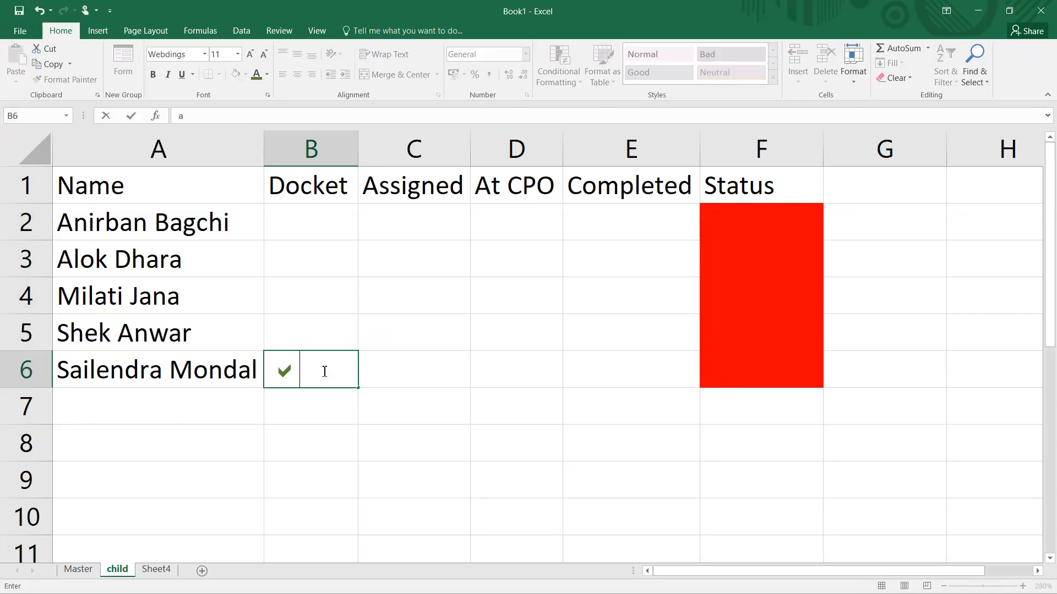
pyautogui.press('Tab')
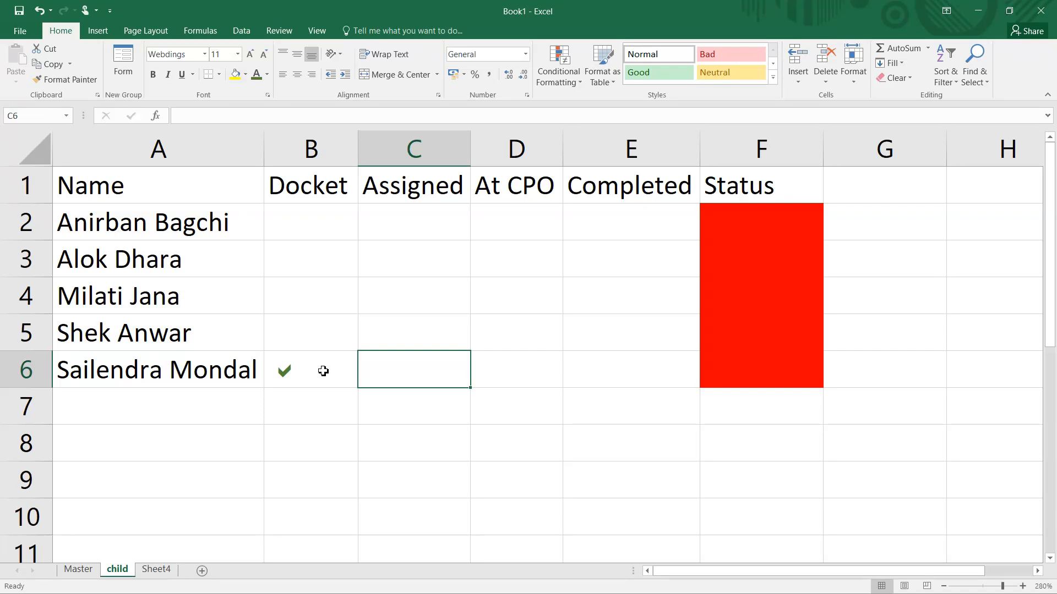
pyautogui.click(323, 372)
pyautogui.press('Delete')
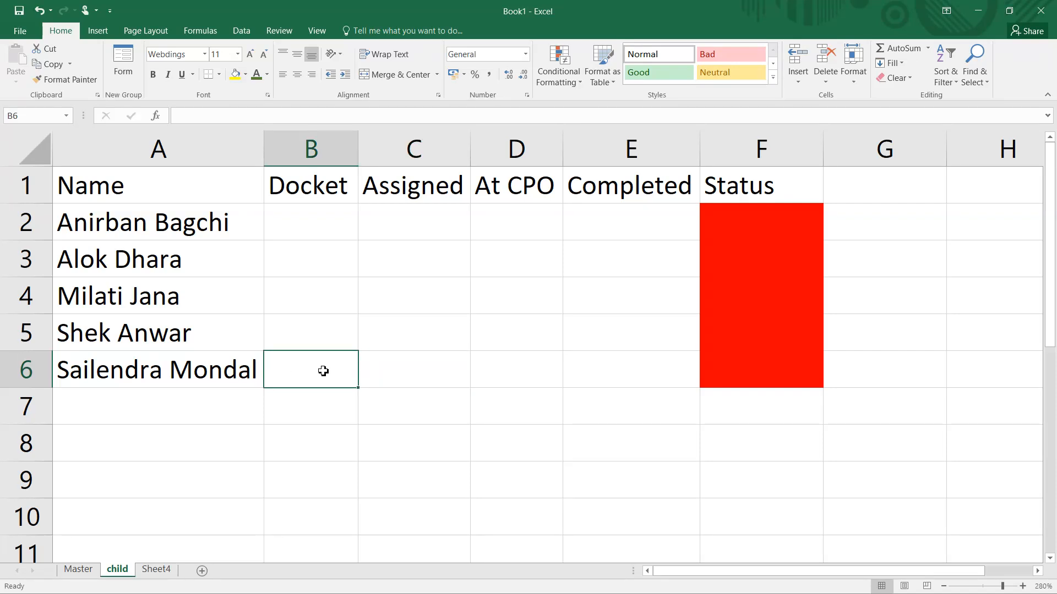
# Step: Start an IF formula in cell F2 with the logical test E2="a"
pyautogui.click(707, 215)
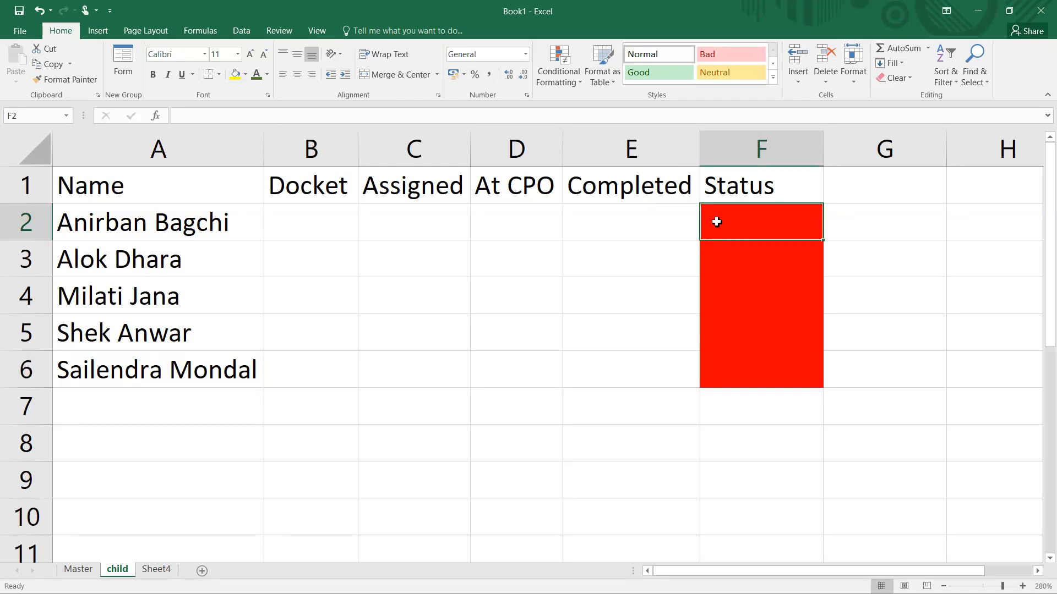
pyautogui.write('=if(')
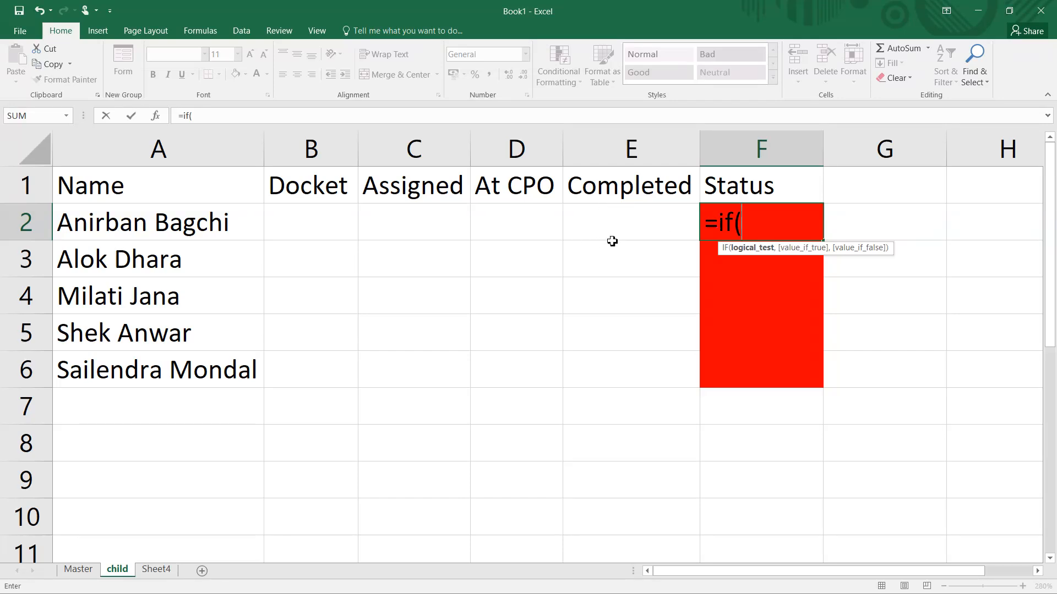
pyautogui.click(606, 224)
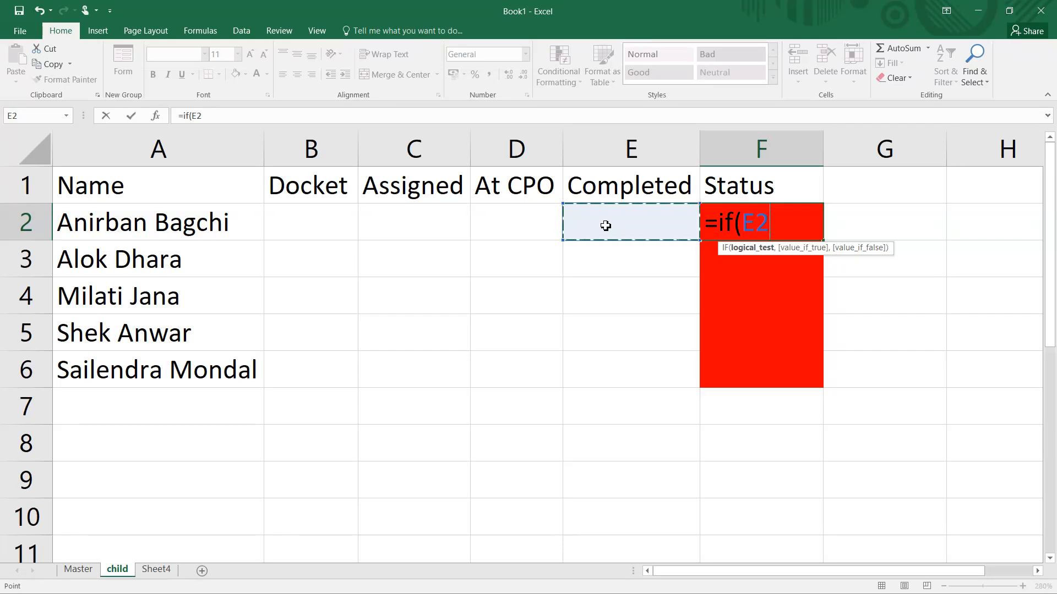
pyautogui.write('="a')
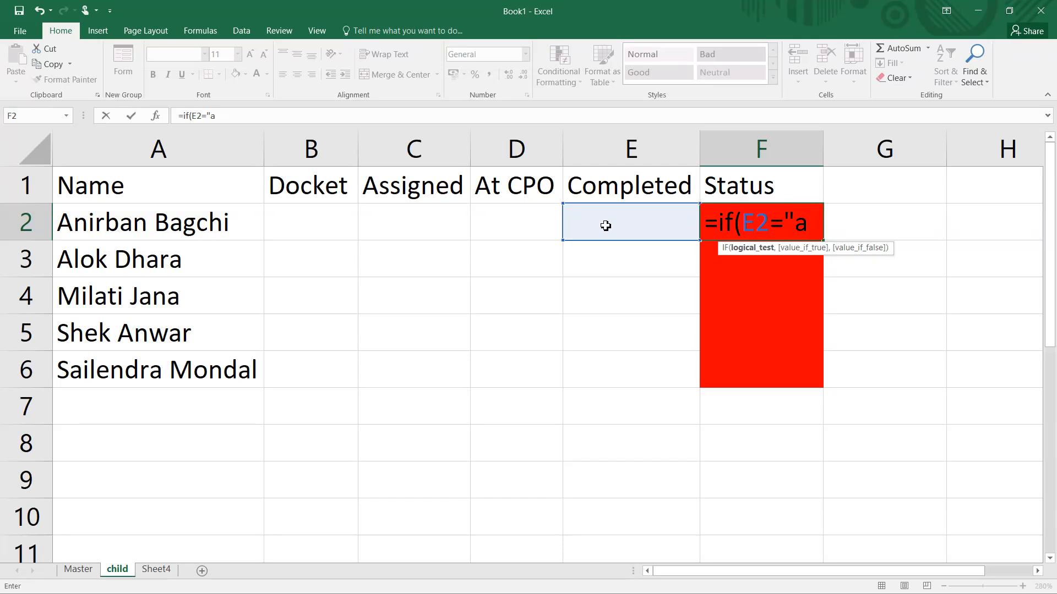
pyautogui.write('",')
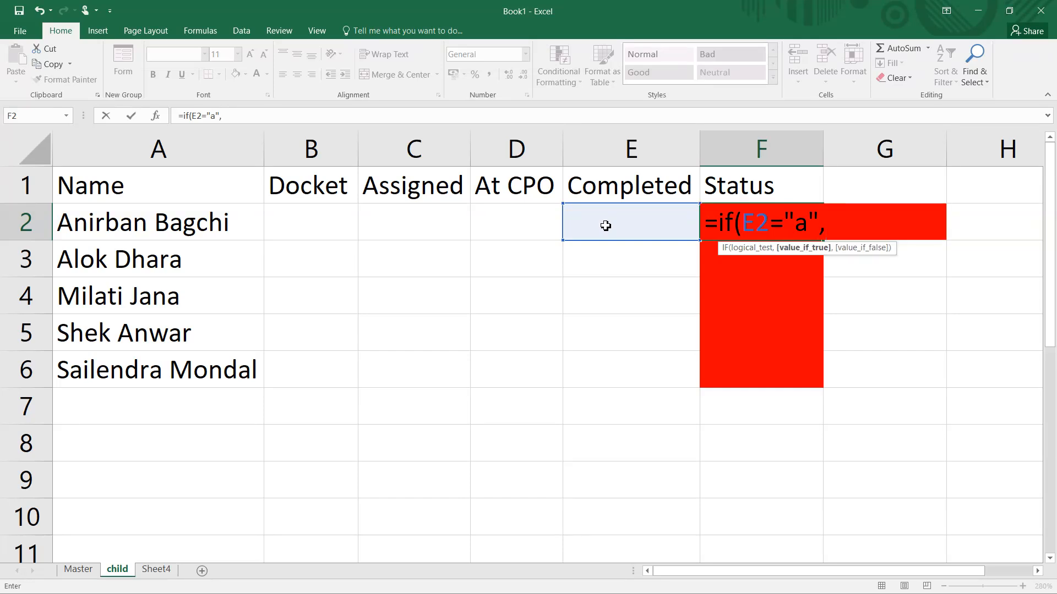
# Step: Nest a second IF in the F2 formula with the test D2="a", returning the At CPO header in D1
pyautogui.write('if(')
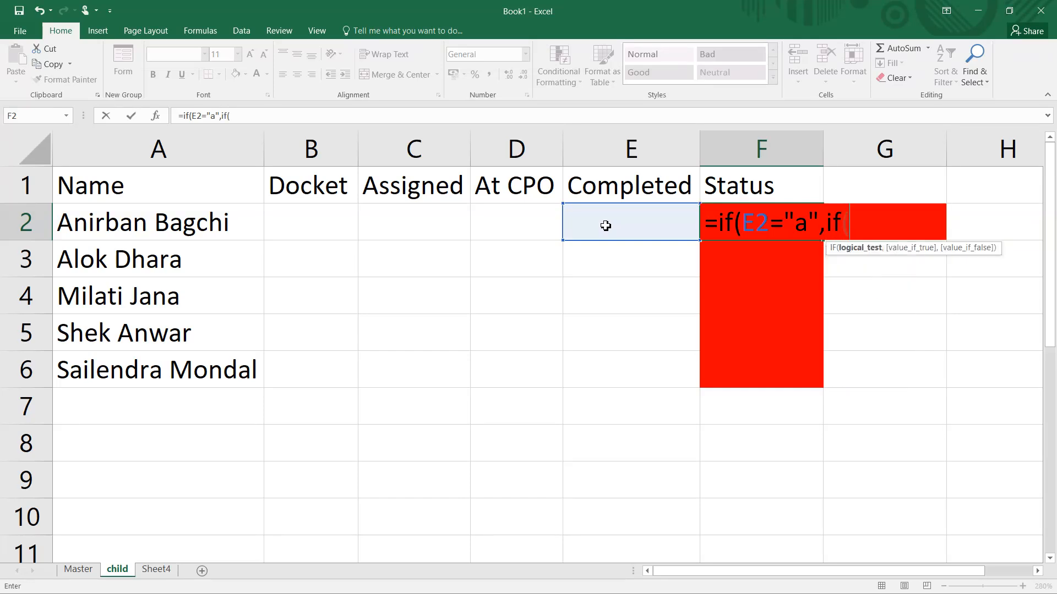
pyautogui.click(511, 223)
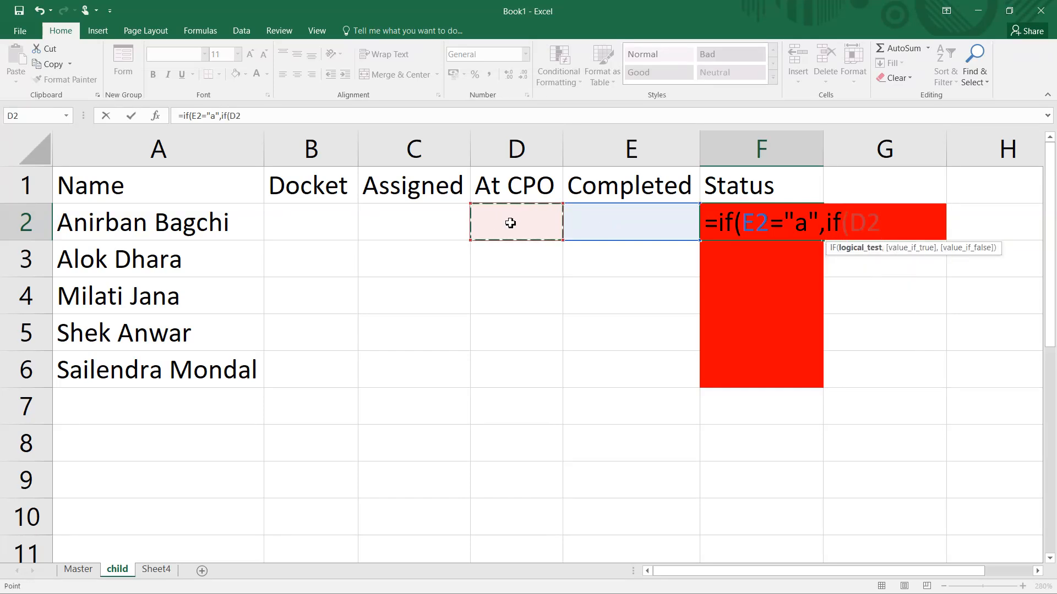
pyautogui.write('="a"')
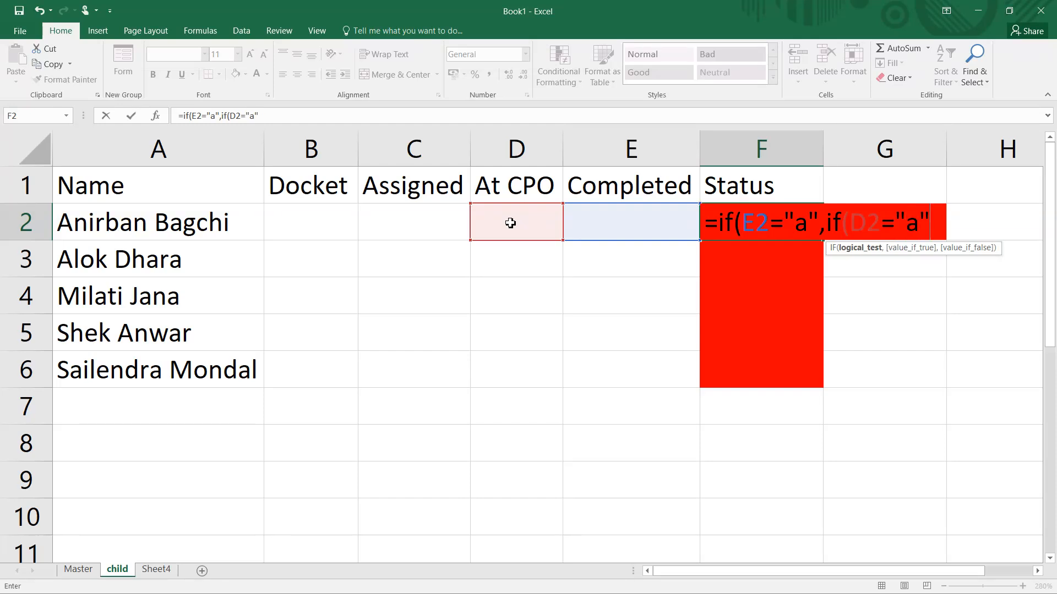
pyautogui.write(',')
pyautogui.click(492, 187)
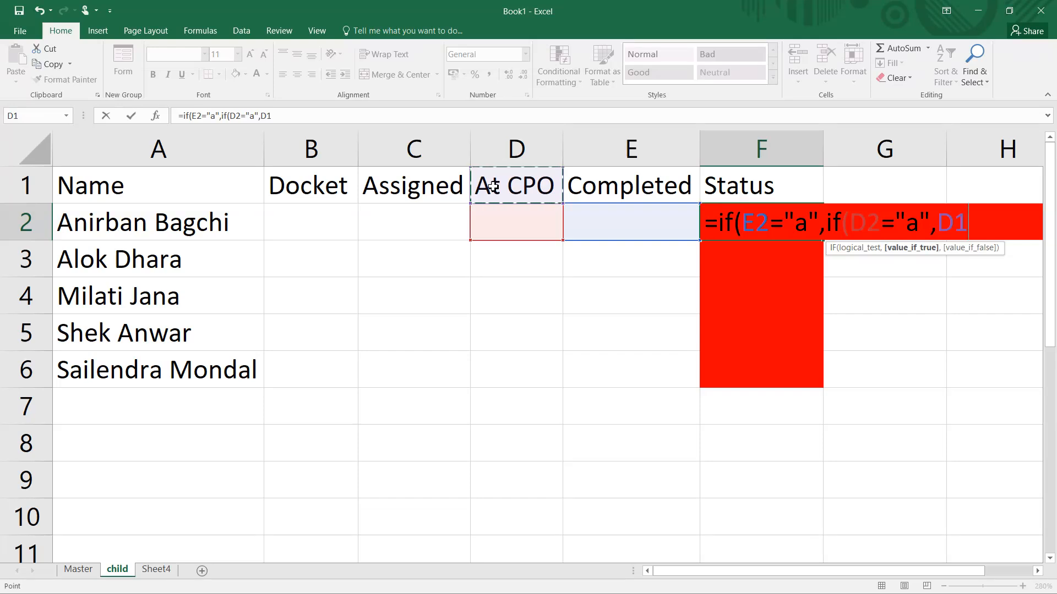
# Step: Add the next condition in an opening parenthesis, testing C2="a" and returning the Assigned header in C1
pyautogui.write(',(')
pyautogui.click(380, 229)
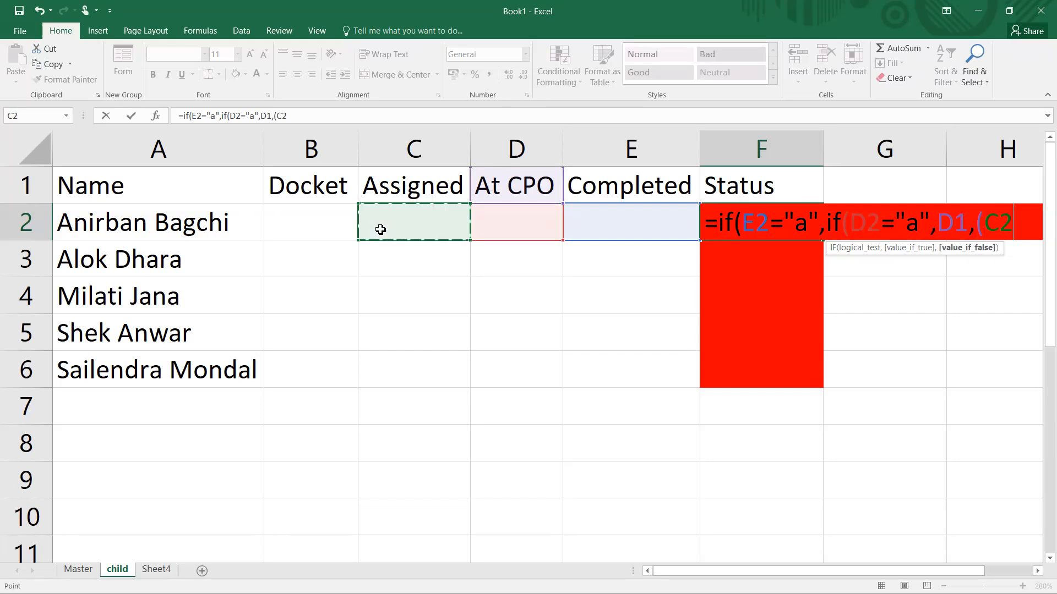
pyautogui.write('="a"')
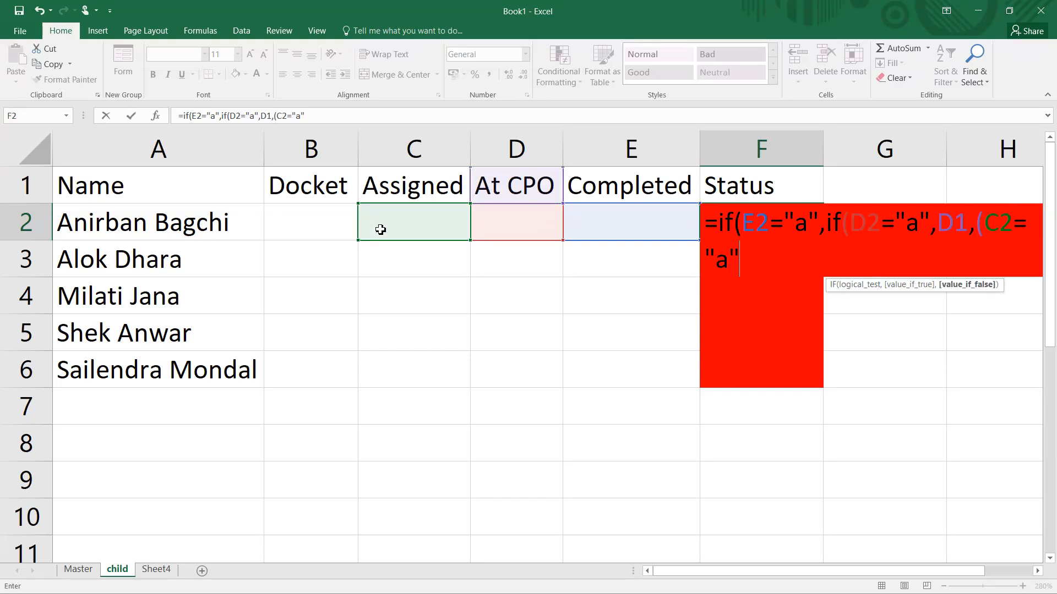
pyautogui.write(',')
pyautogui.click(415, 190)
# Step: Nest an IF testing B2="a" that returns the Docket header B1, otherwise "", and try to enter the formula
pyautogui.write(',if(')
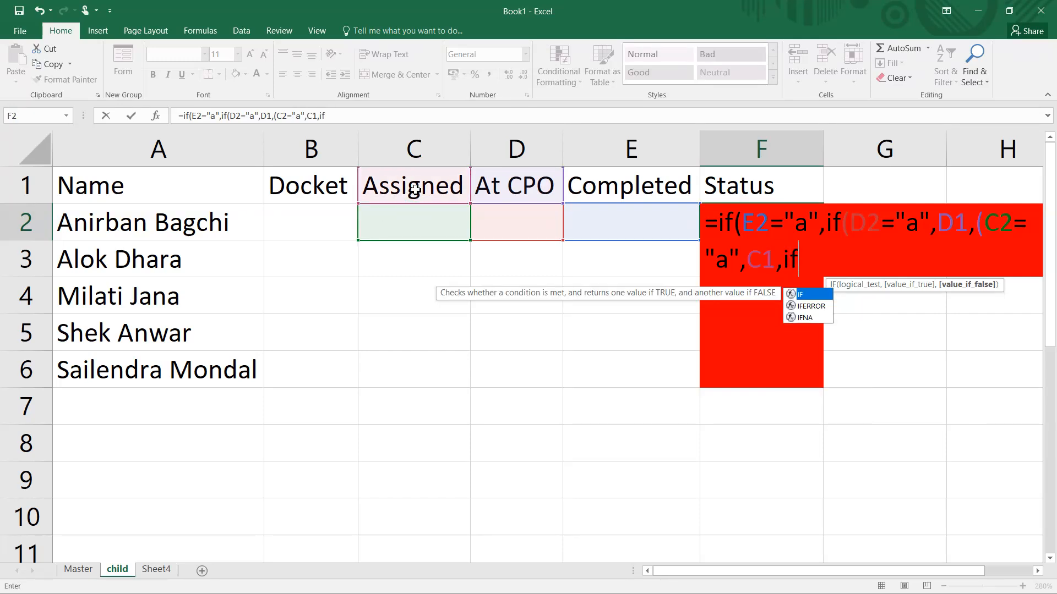
pyautogui.click(301, 225)
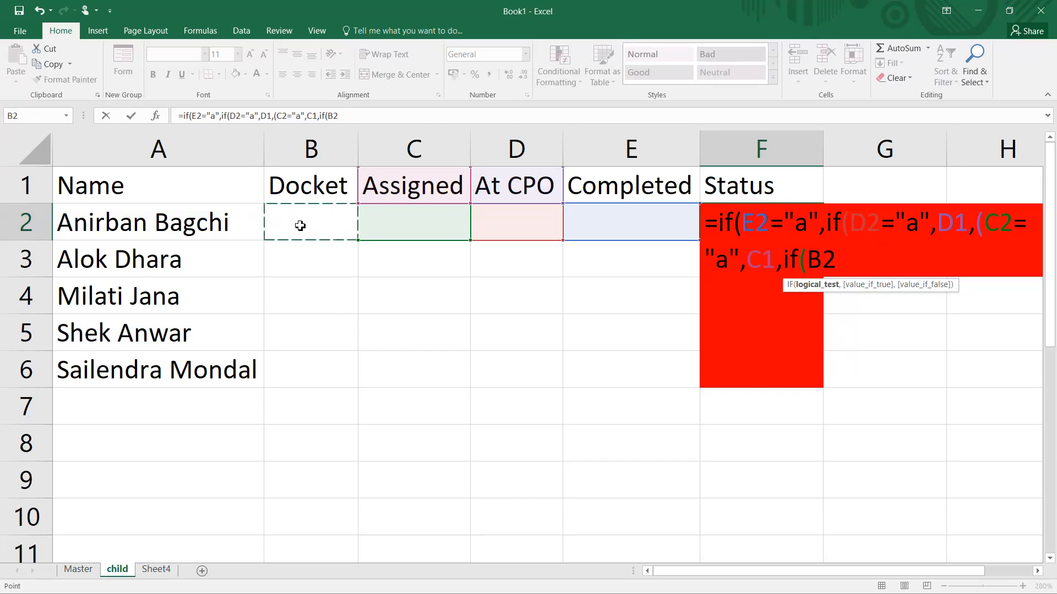
pyautogui.write('="a",')
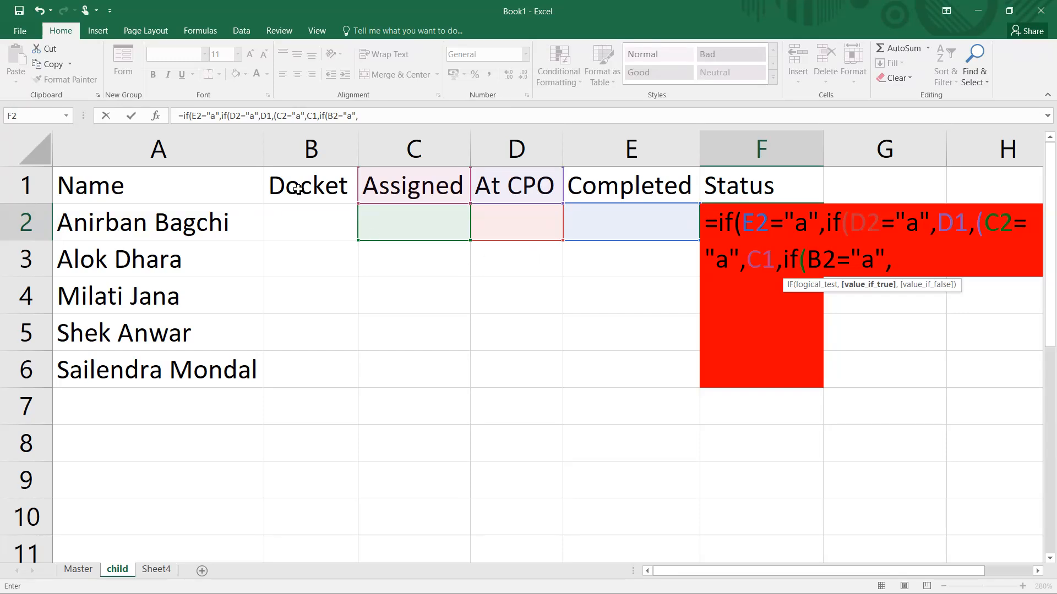
pyautogui.click(823, 262)
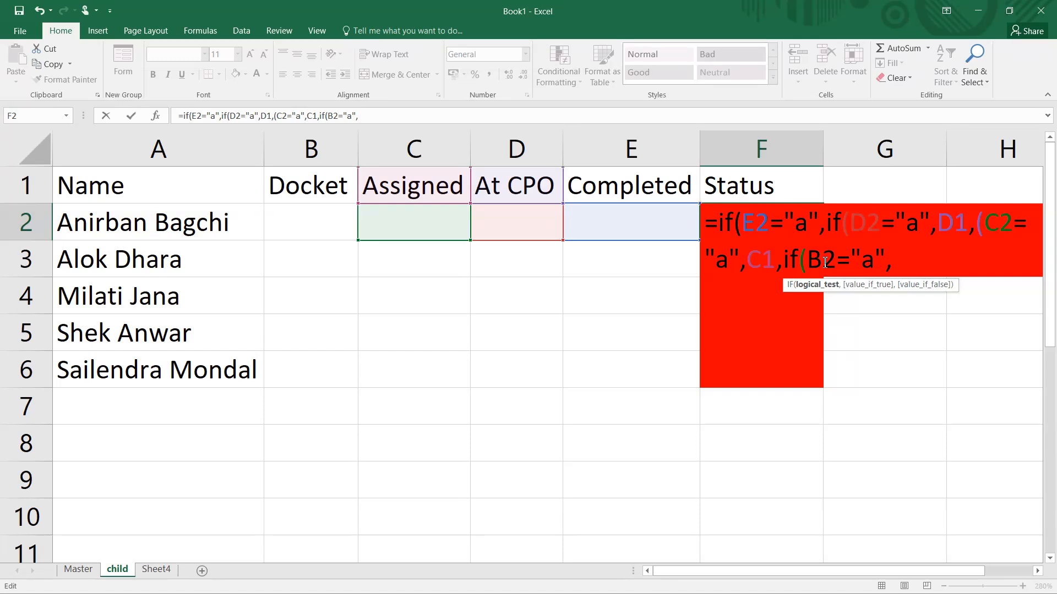
pyautogui.press('BackSpace')
pyautogui.press('BackSpace')
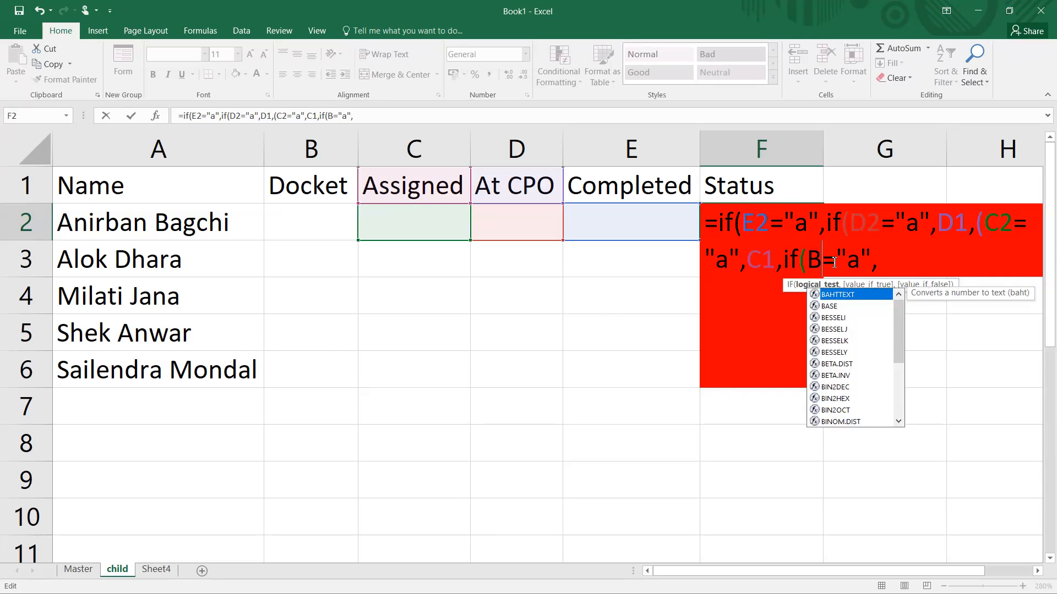
pyautogui.click(300, 224)
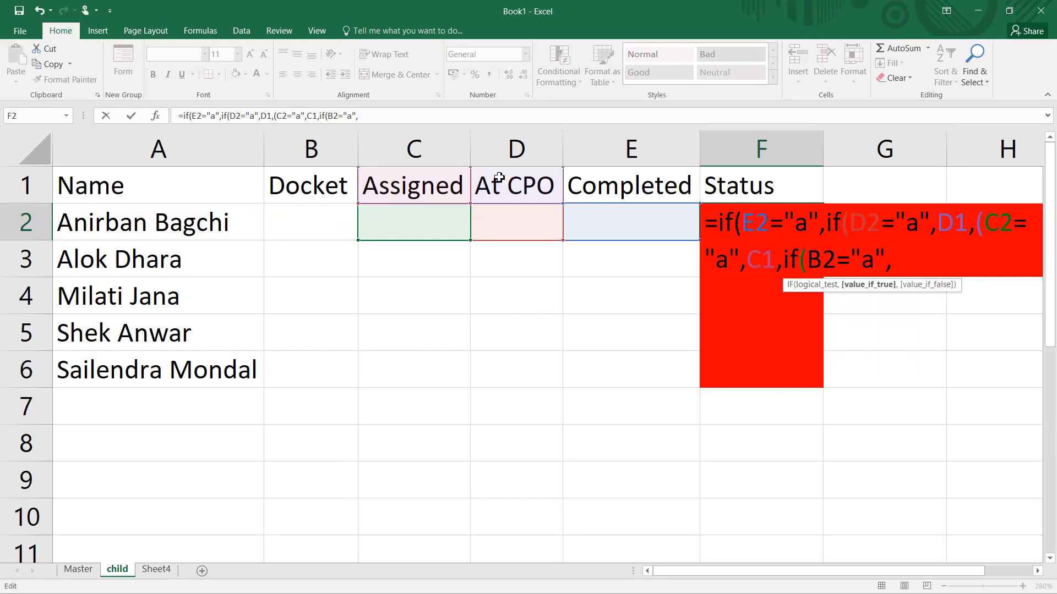
pyautogui.click(308, 186)
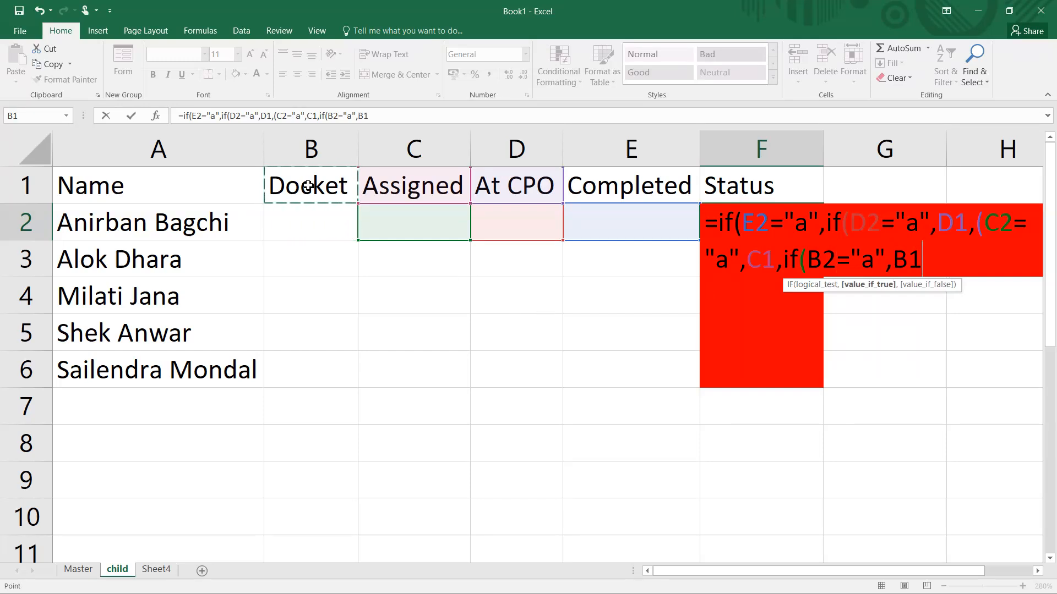
pyautogui.write(',')
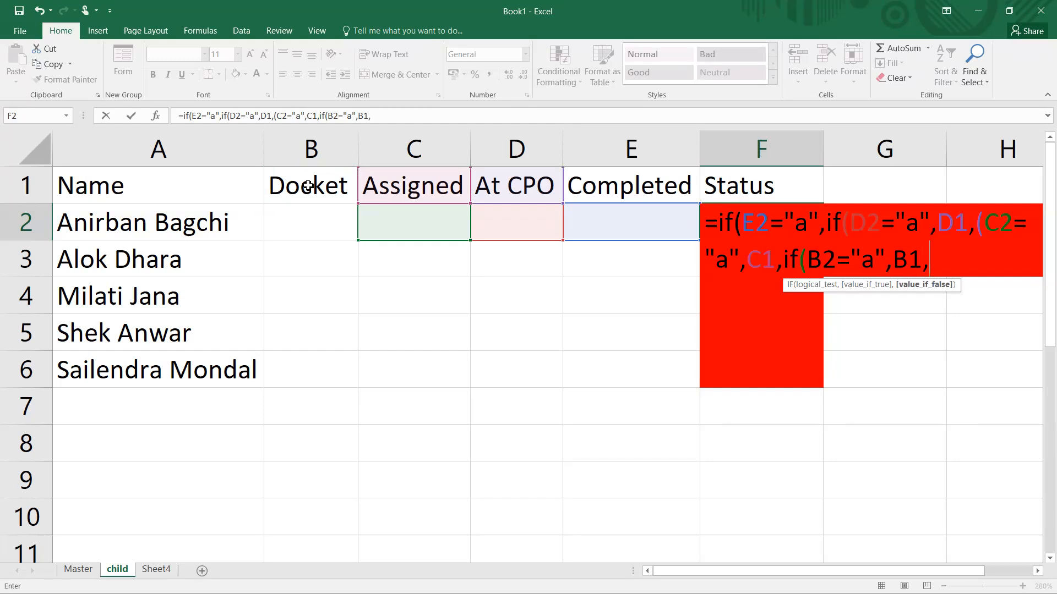
pyautogui.write('"")')
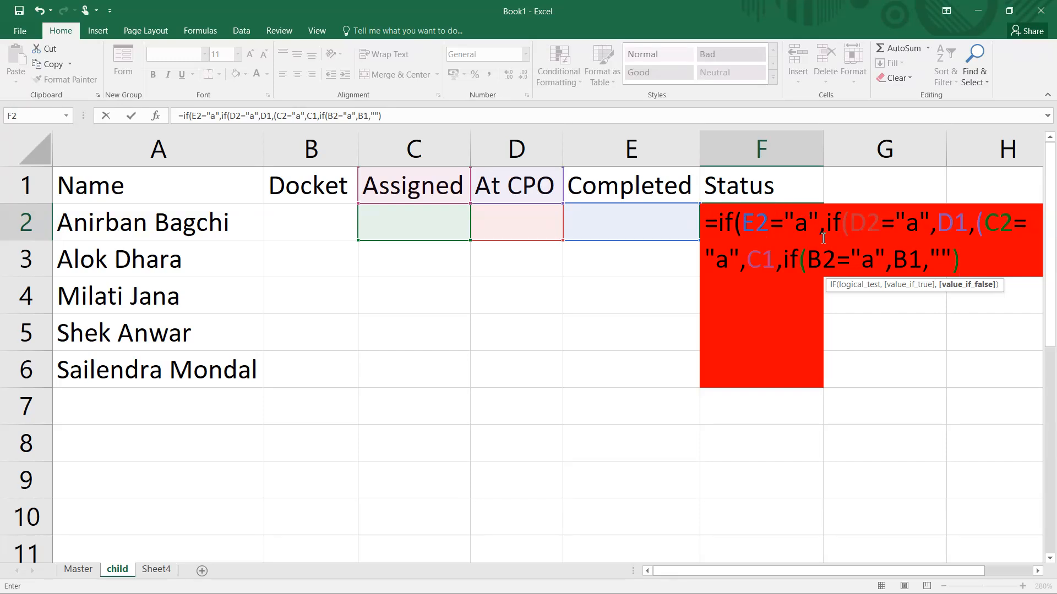
pyautogui.click(829, 377)
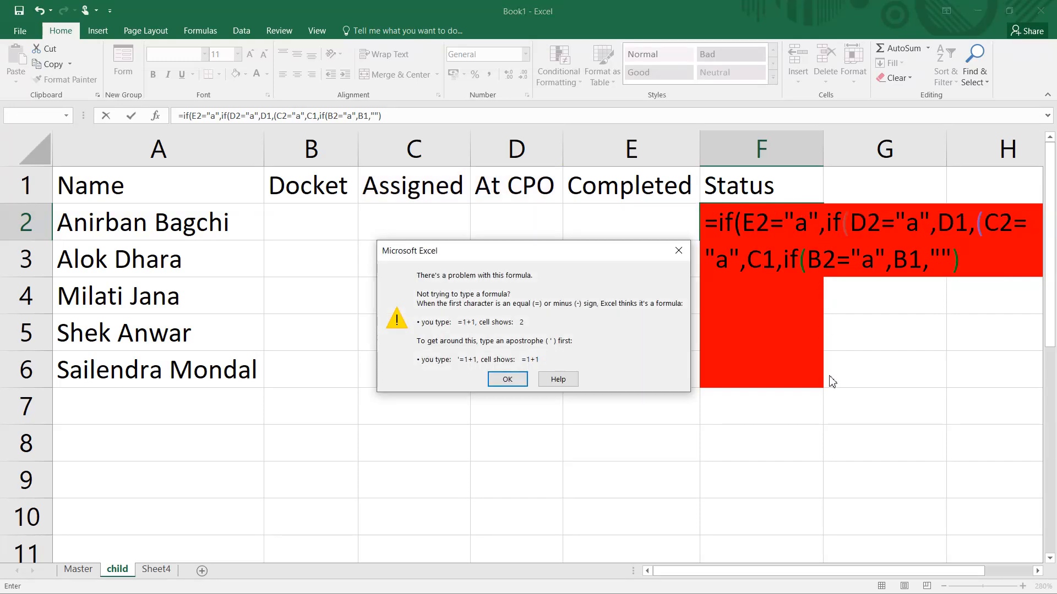
pyautogui.press('Return')
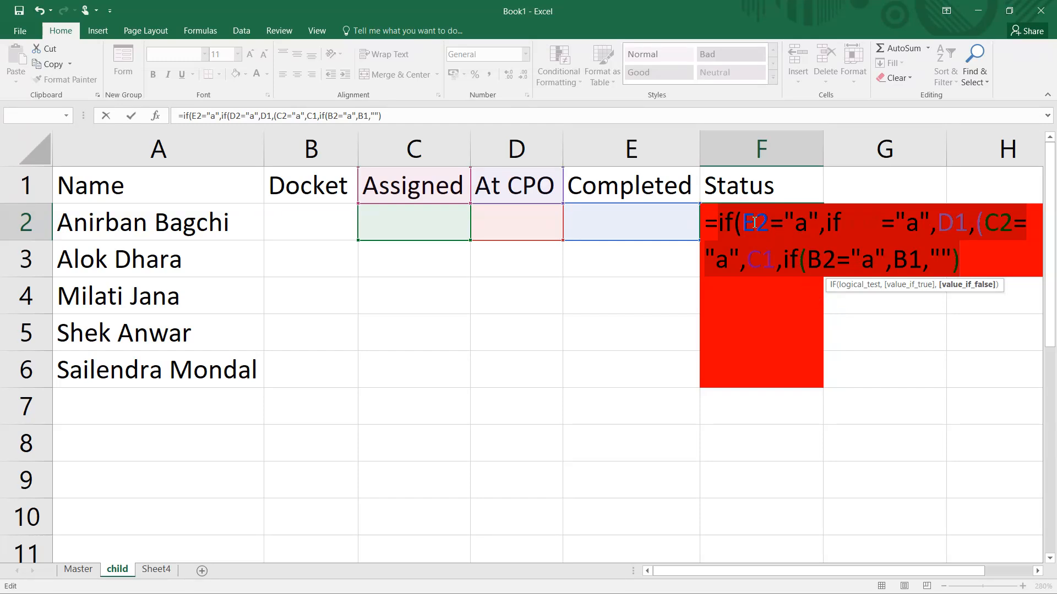
# Step: Make the header references D1 and C1 in the F2 formula absolute as $D$1 and $C$1
pyautogui.click(882, 225)
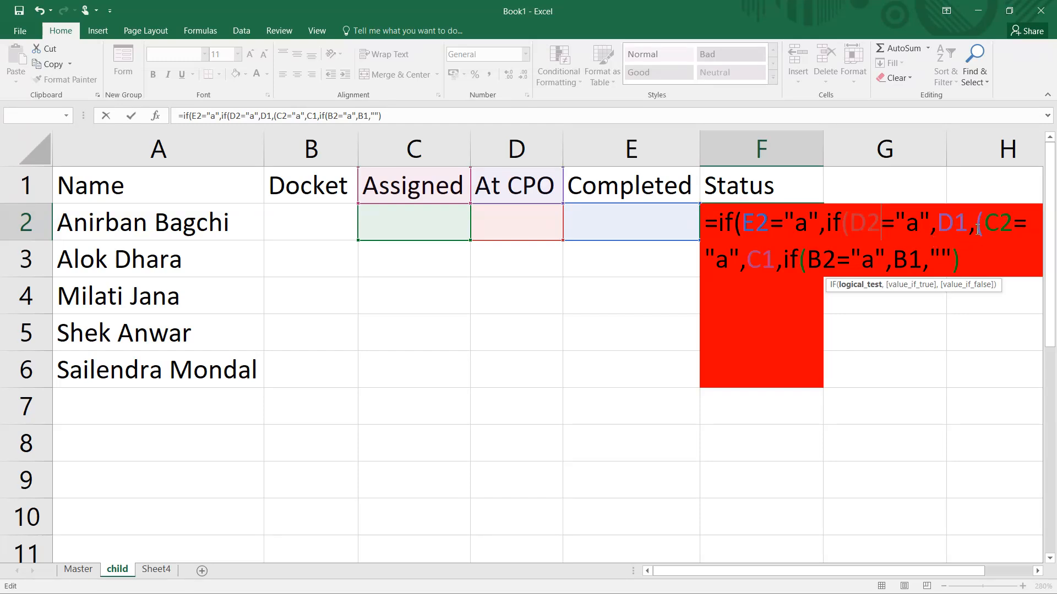
pyautogui.click(944, 218)
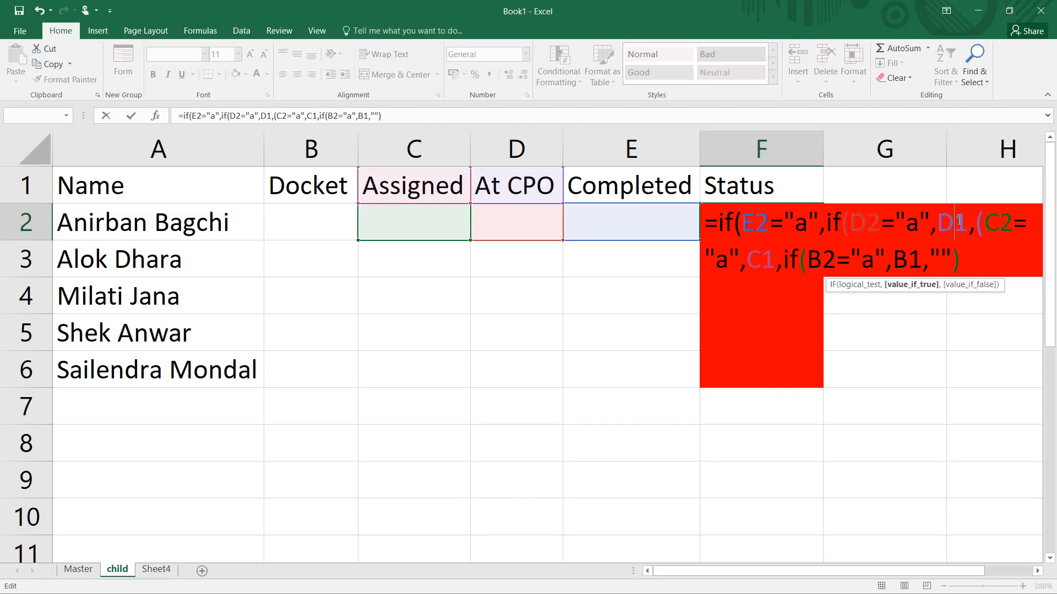
pyautogui.press('F4')
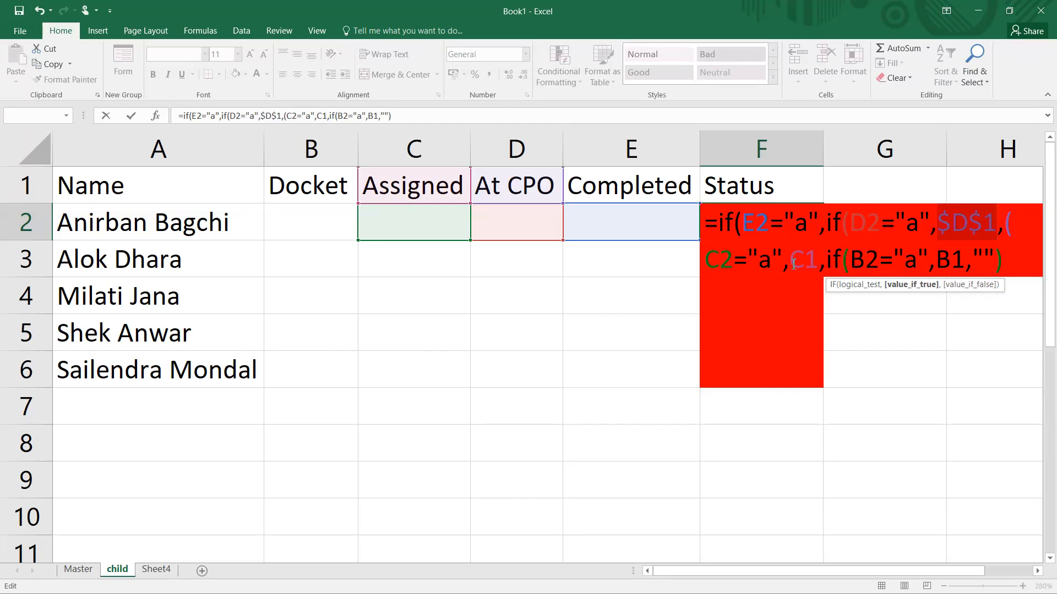
pyautogui.click(803, 263)
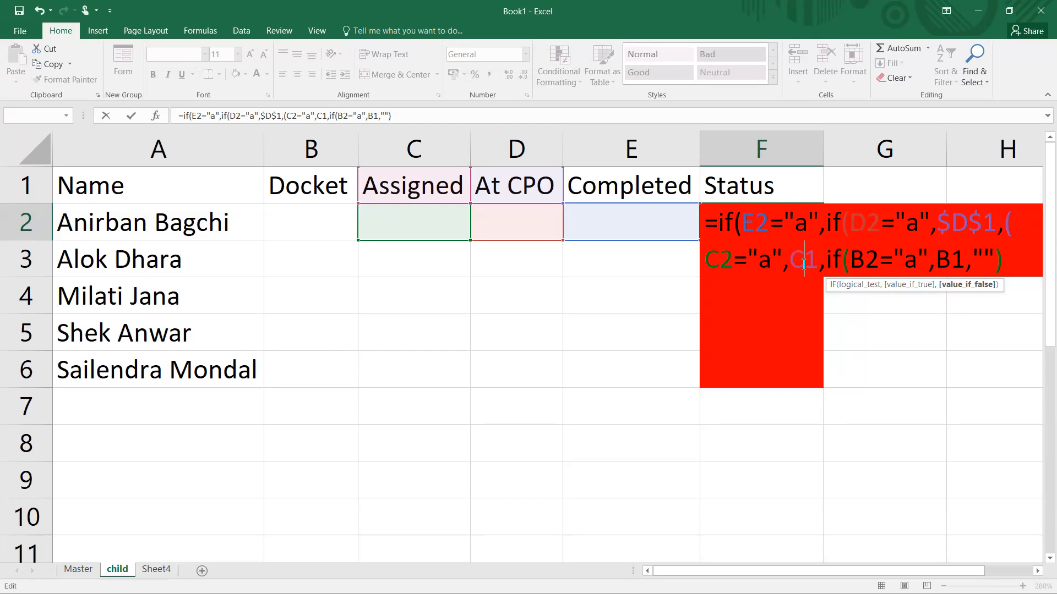
pyautogui.press('F4')
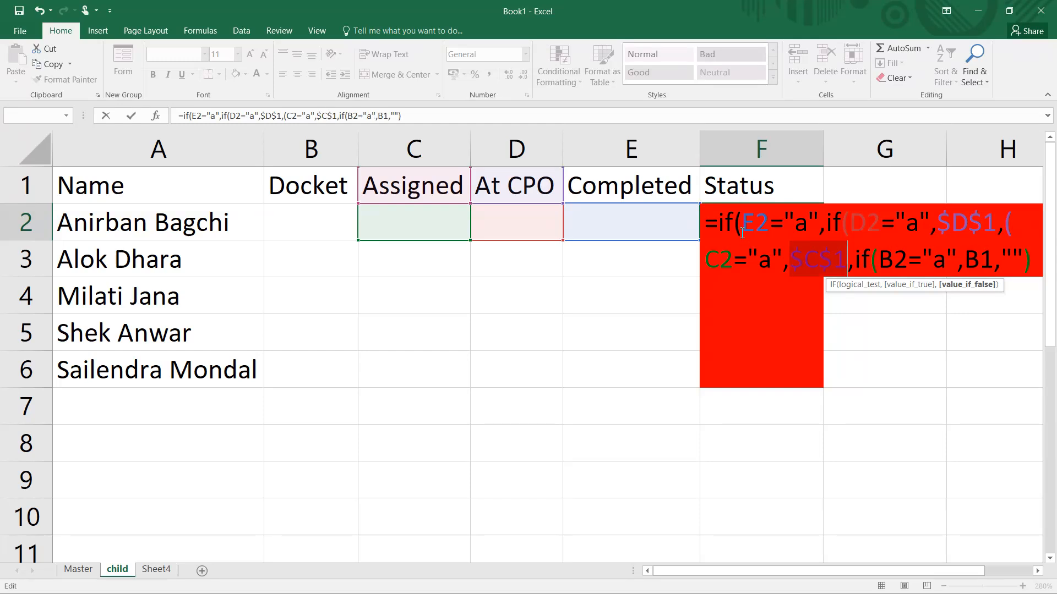
# Step: Insert the Completed header E1 as the first IF's true value, ahead of the nested IF that tests D2
pyautogui.click(833, 228)
pyautogui.click(833, 229)
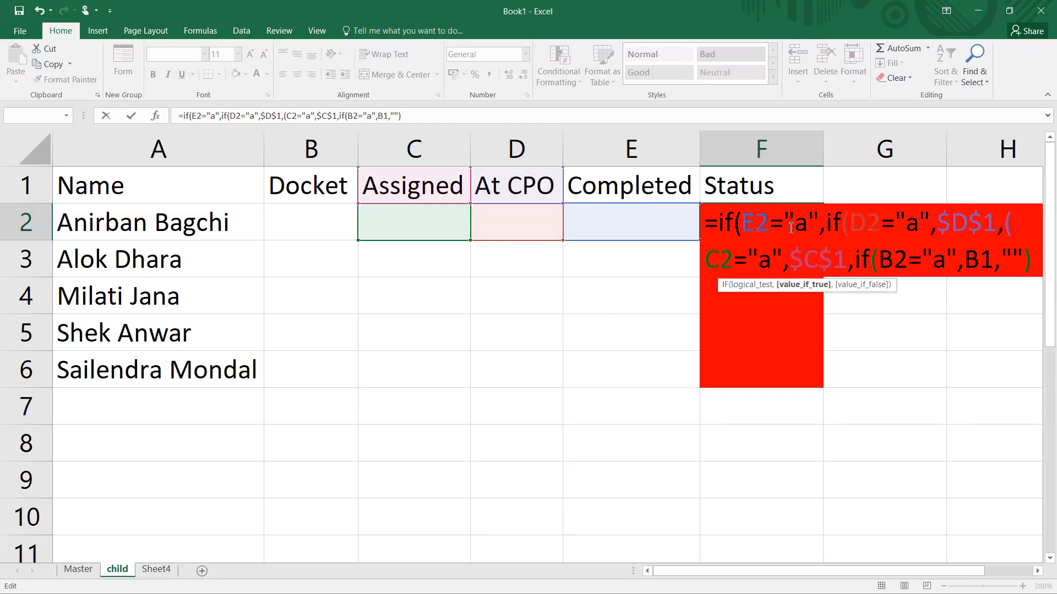
pyautogui.click(648, 187)
pyautogui.write(',')
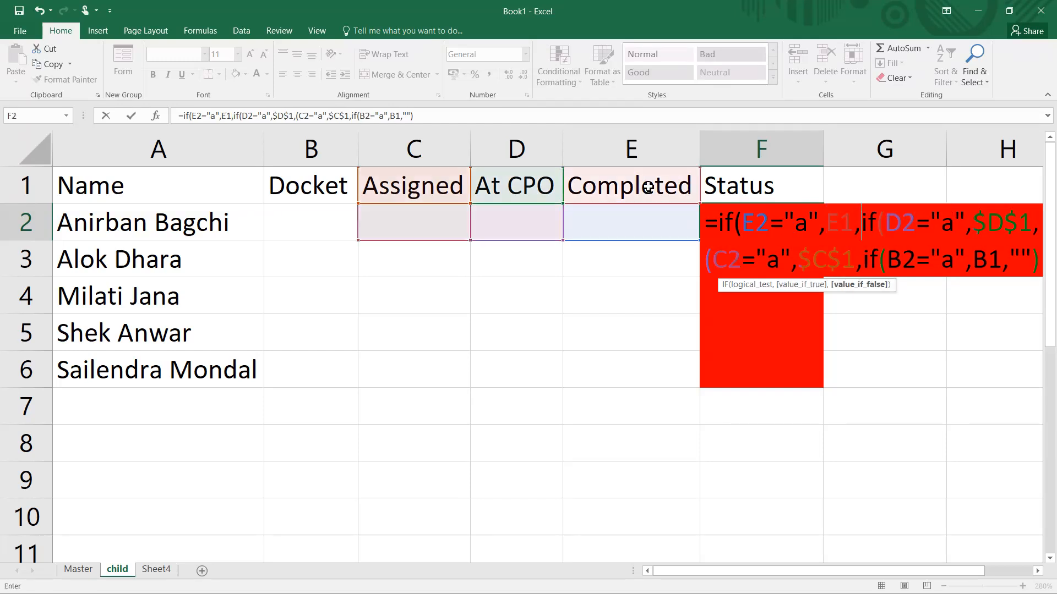
pyautogui.write('(')
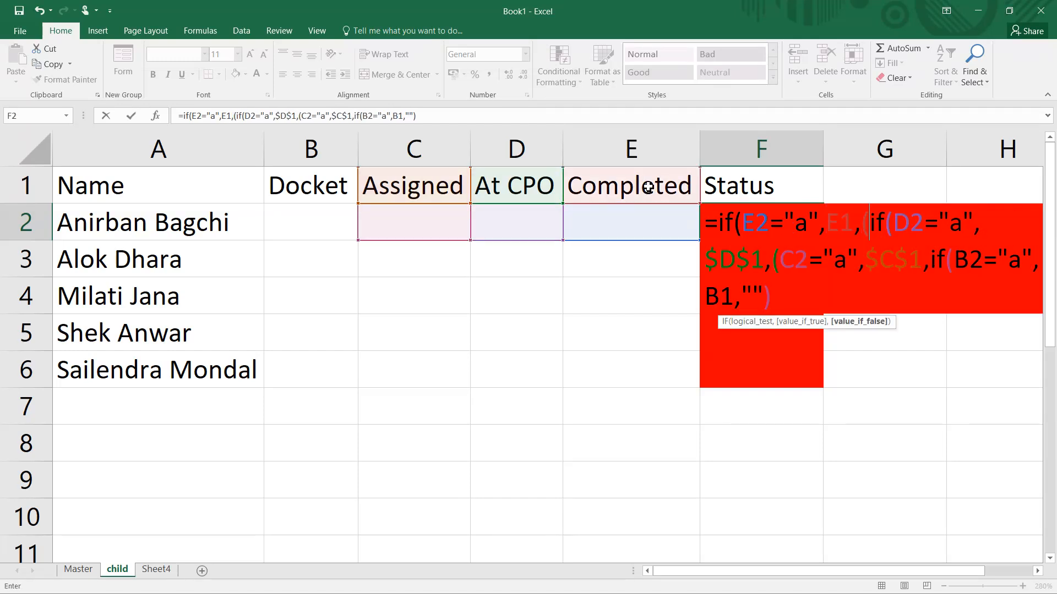
pyautogui.click(898, 227)
pyautogui.press('BackSpace')
pyautogui.press('BackSpace')
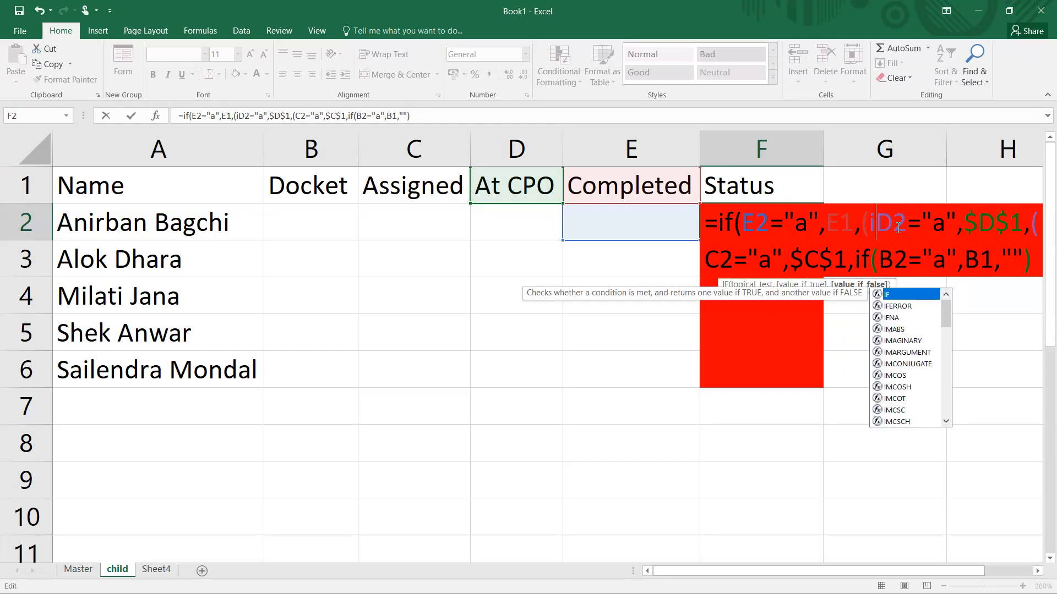
pyautogui.write('f')
pyautogui.press('BackSpace')
pyautogui.press('BackSpace')
pyautogui.press('BackSpace')
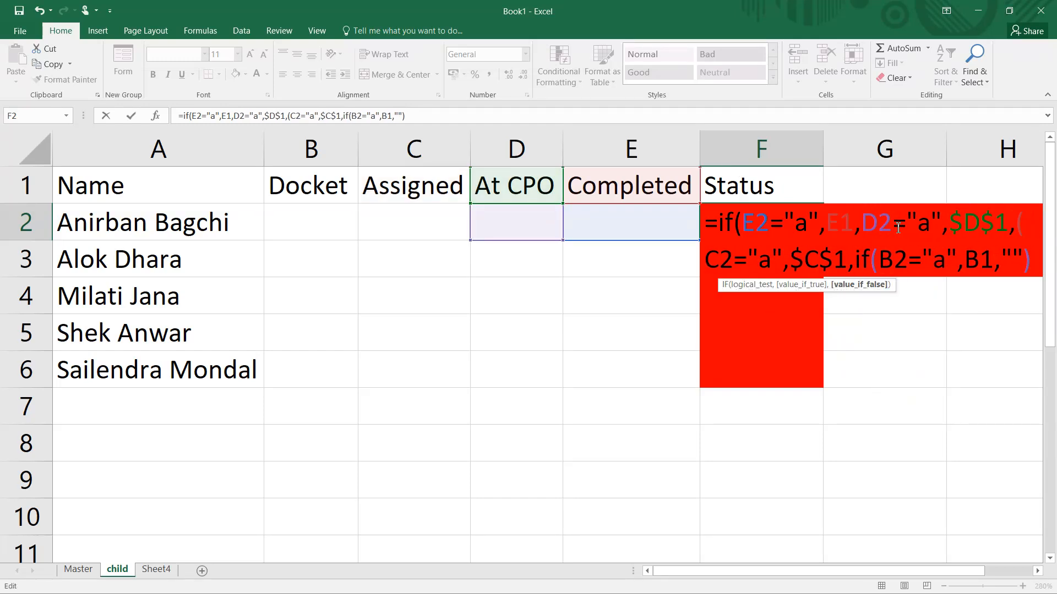
pyautogui.write('if(')
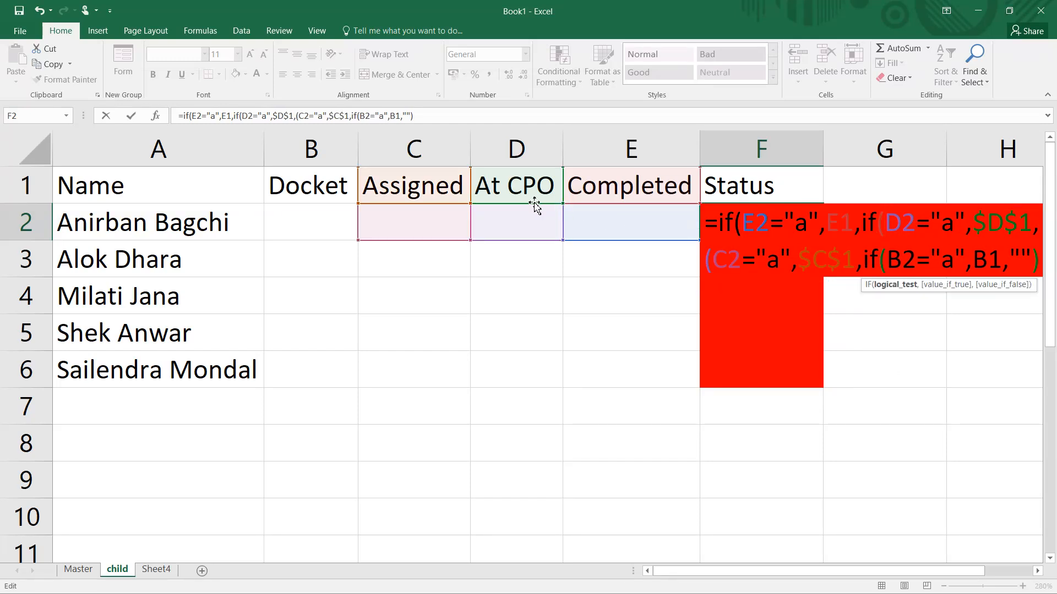
# Step: Add the missing IF before the C2="a" condition and make the Docket header reference absolute as $B$1
pyautogui.click(710, 265)
pyautogui.write('if')
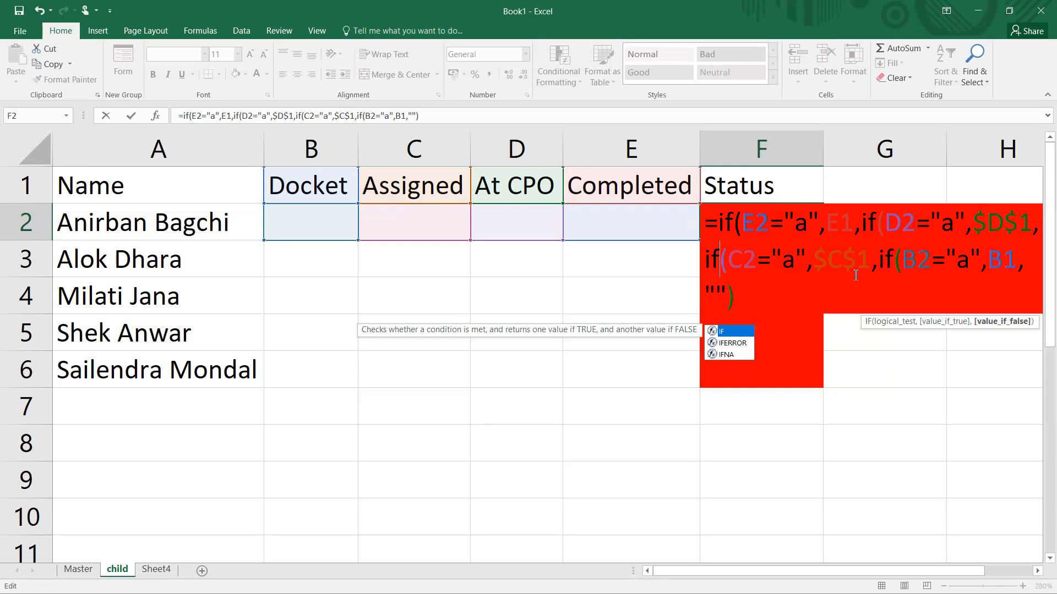
pyautogui.click(1010, 263)
pyautogui.press('F4')
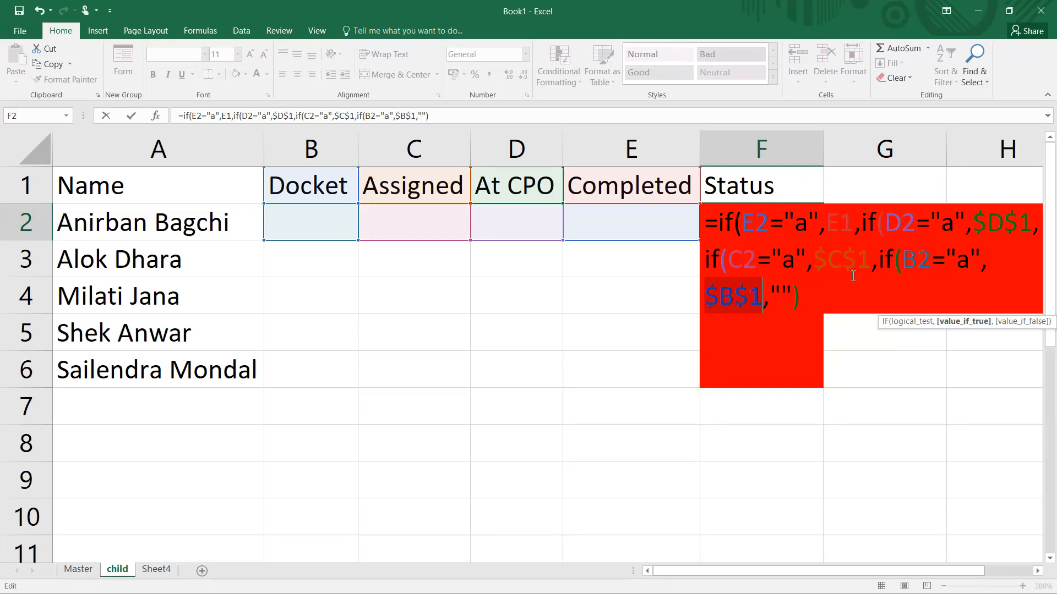
# Step: Complete the nested formula with closing parentheses, accepting the suggested correction, and fill it from F2 down to F6
pyautogui.click(814, 292)
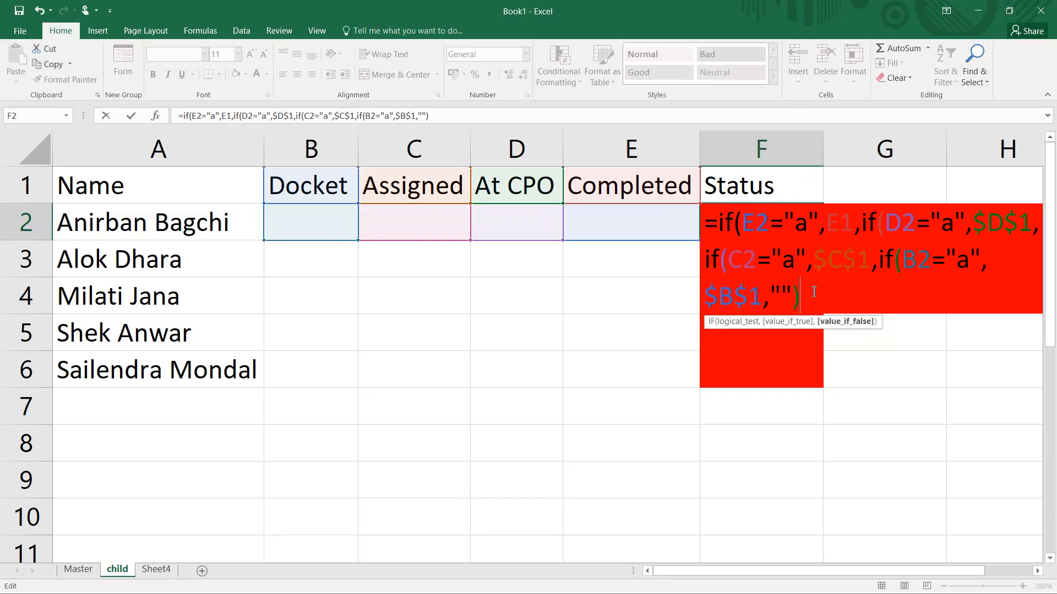
pyautogui.write(')))')
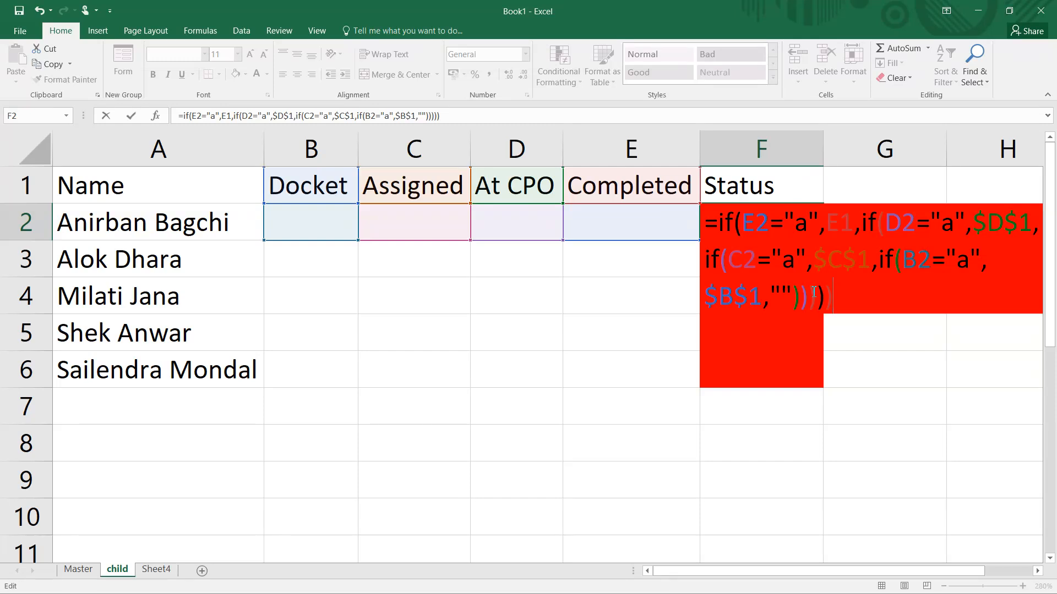
pyautogui.press('Return')
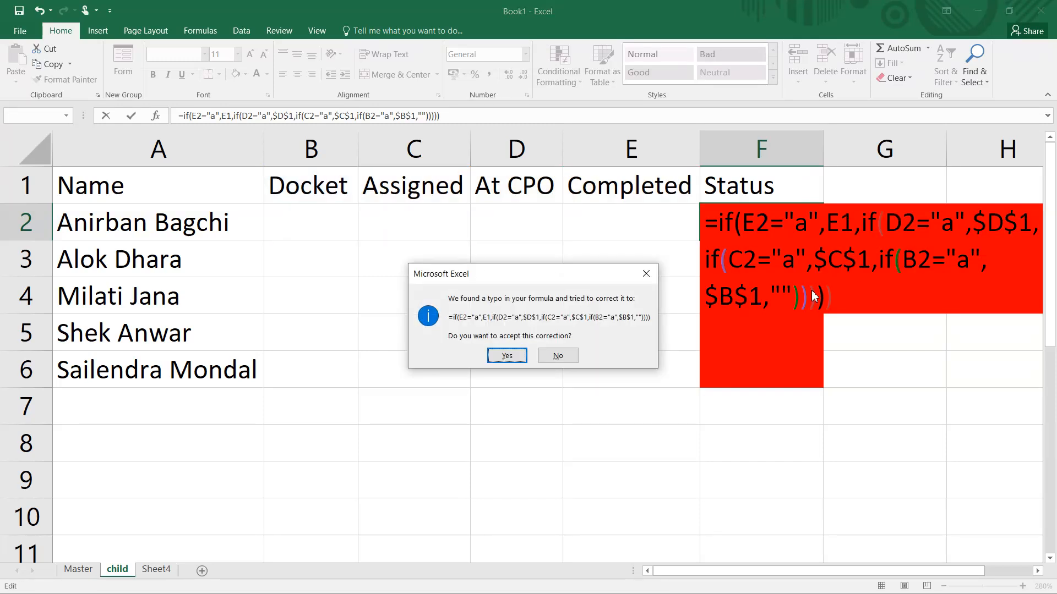
pyautogui.press('Return')
pyautogui.click(765, 231)
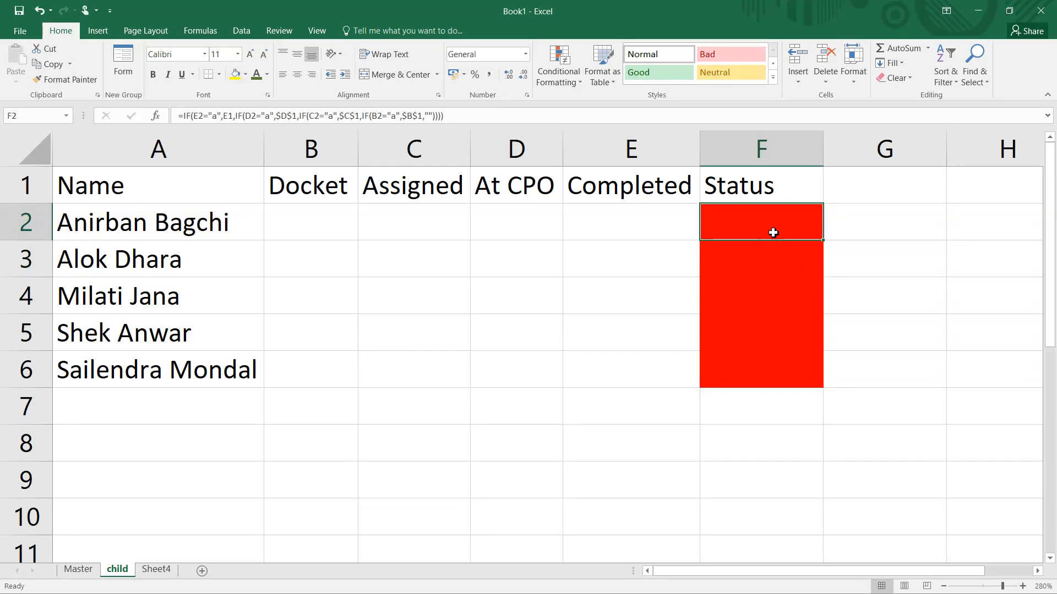
pyautogui.doubleClick(823, 244)
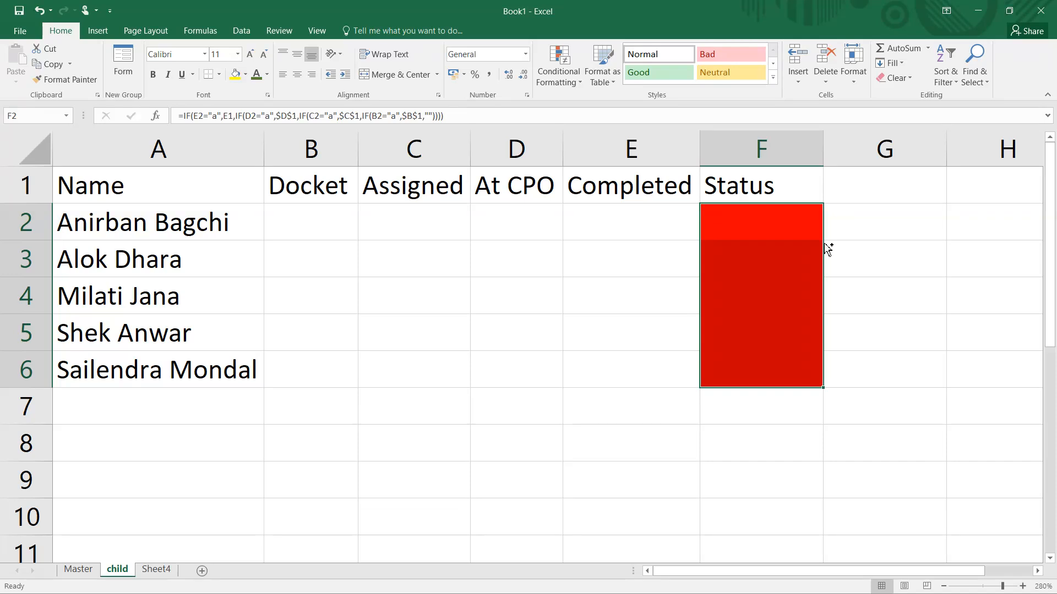
# Step: Enter the check mark character "a" in Docket cell B2 and in At CPO cell D4 to test the Status formula
pyautogui.click(317, 228)
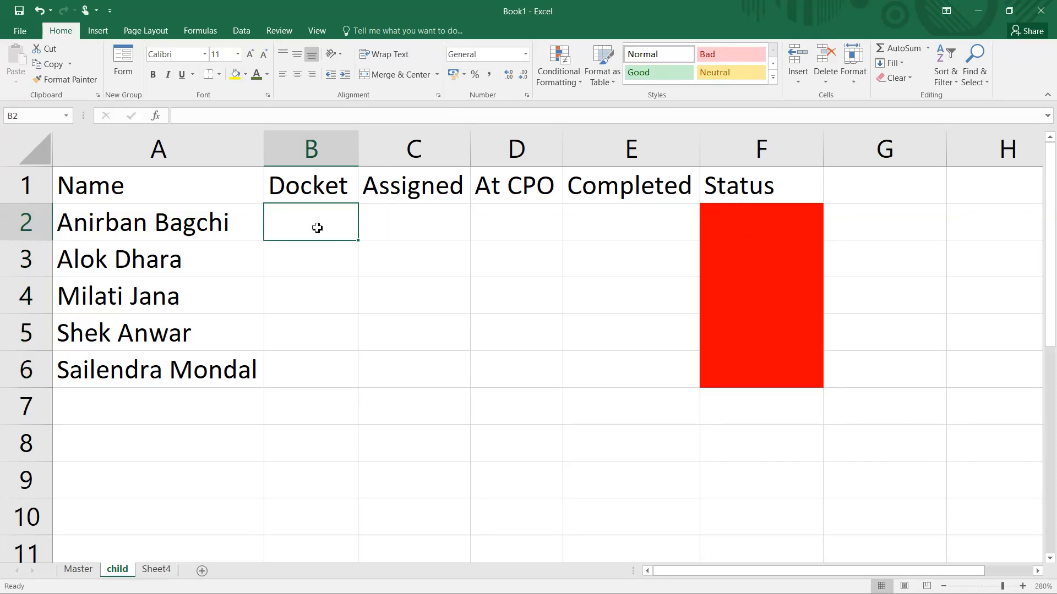
pyautogui.write('a')
pyautogui.press('Return')
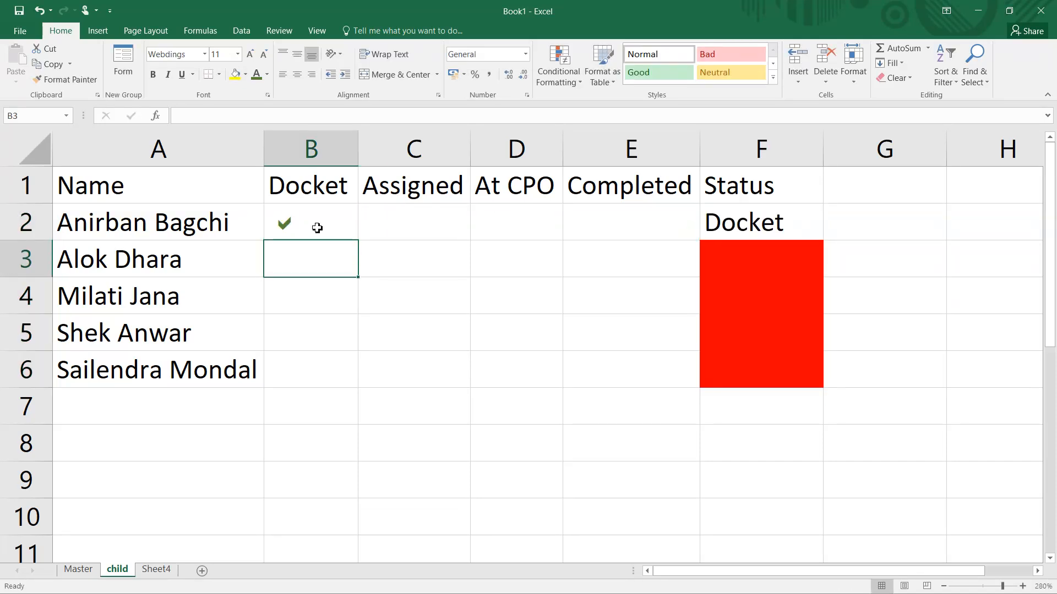
pyautogui.press('Right')
pyautogui.press('Right')
pyautogui.press('Down')
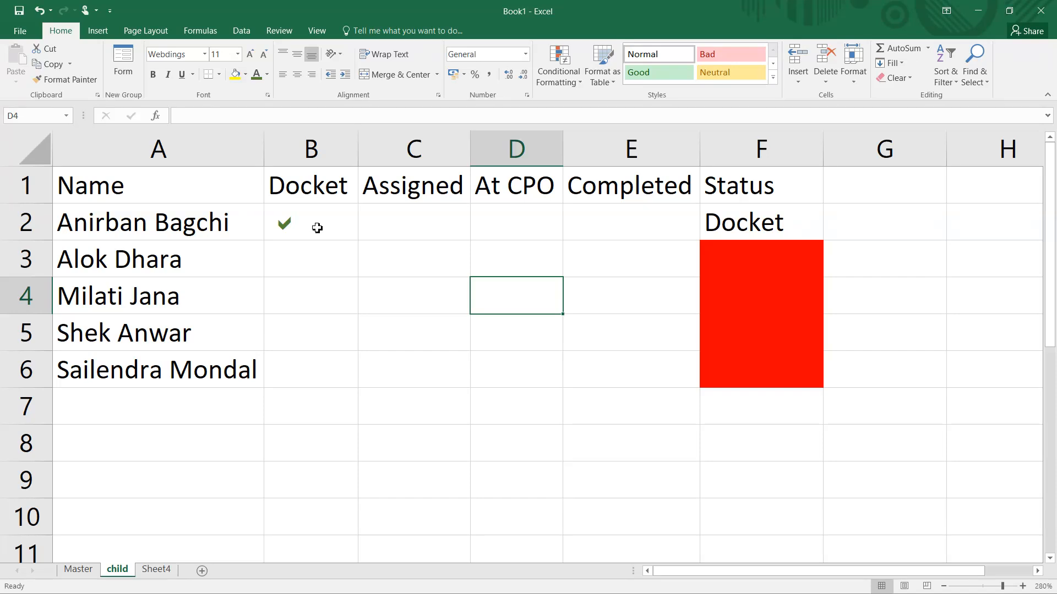
pyautogui.write('a')
pyautogui.press('Return')
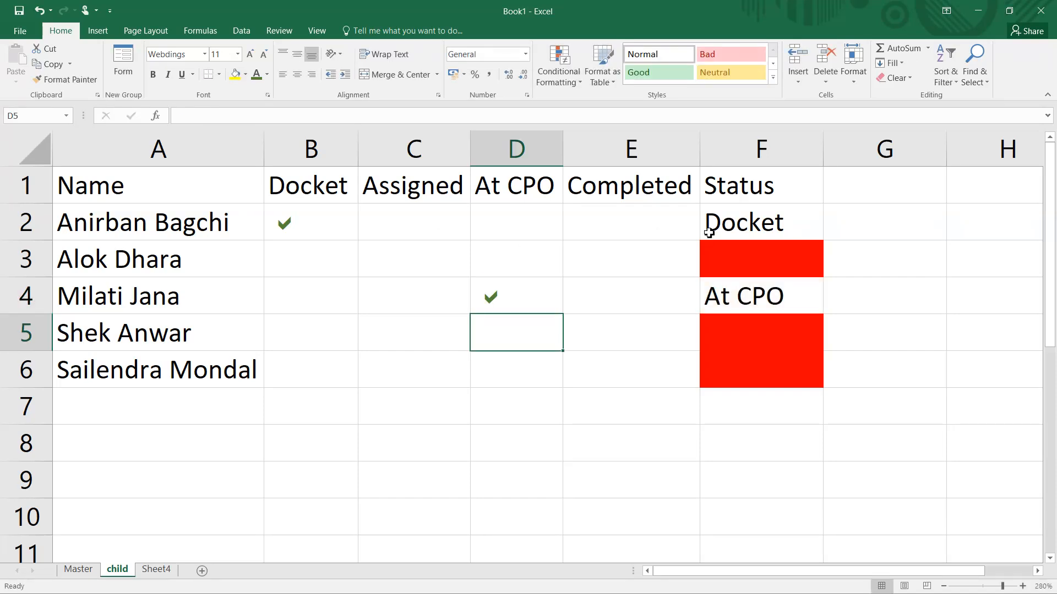
# Step: Make the Completed header reference E1 in the F2 formula absolute as $E$1
pyautogui.click(740, 232)
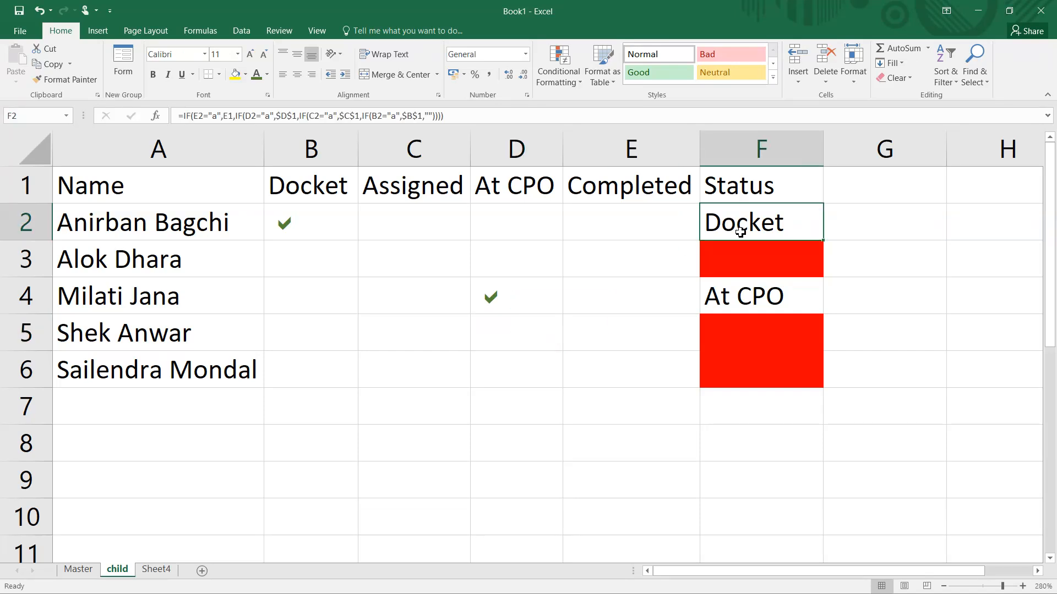
pyautogui.press('XF86AudioLowerVolume')
pyautogui.doubleClick(740, 233)
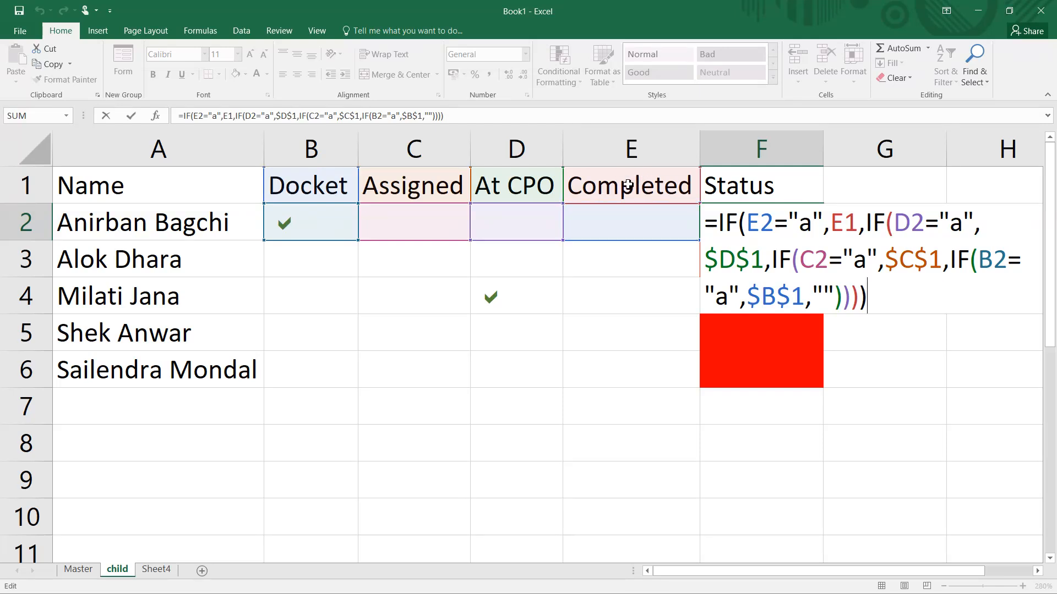
pyautogui.click(845, 228)
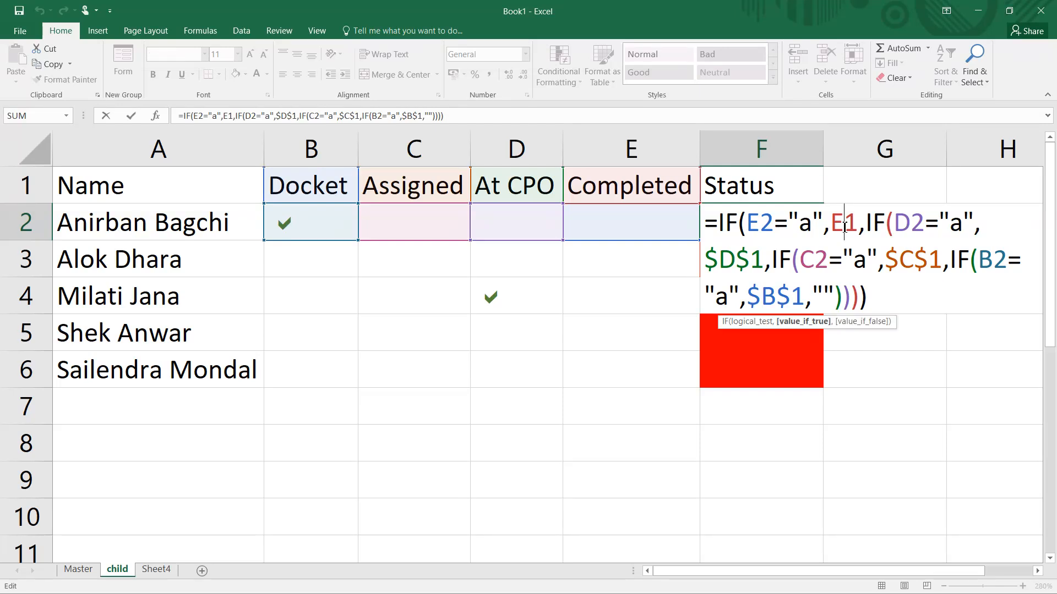
pyautogui.press('F4')
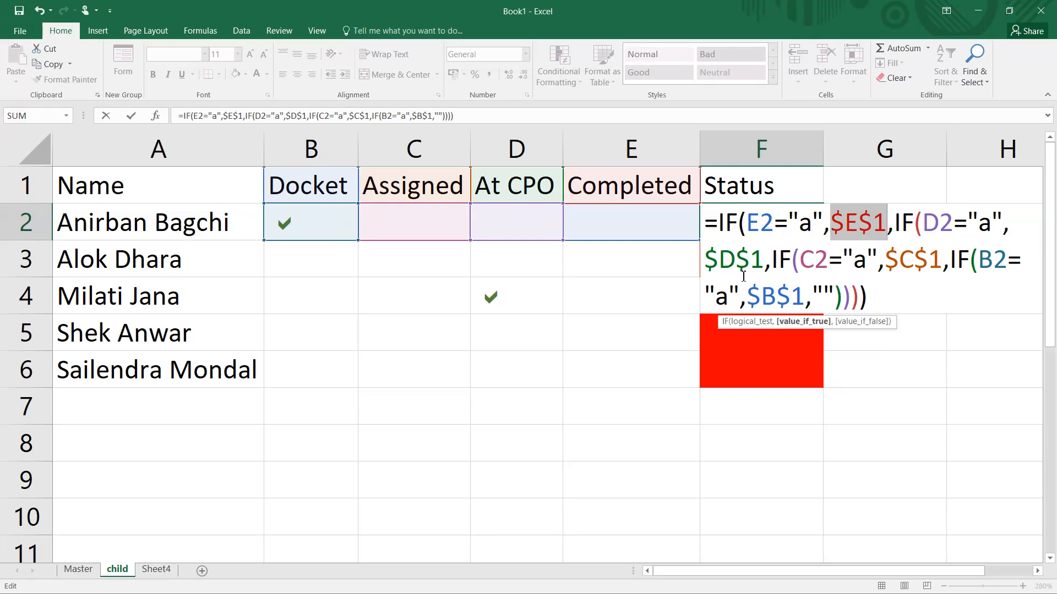
pyautogui.click(879, 300)
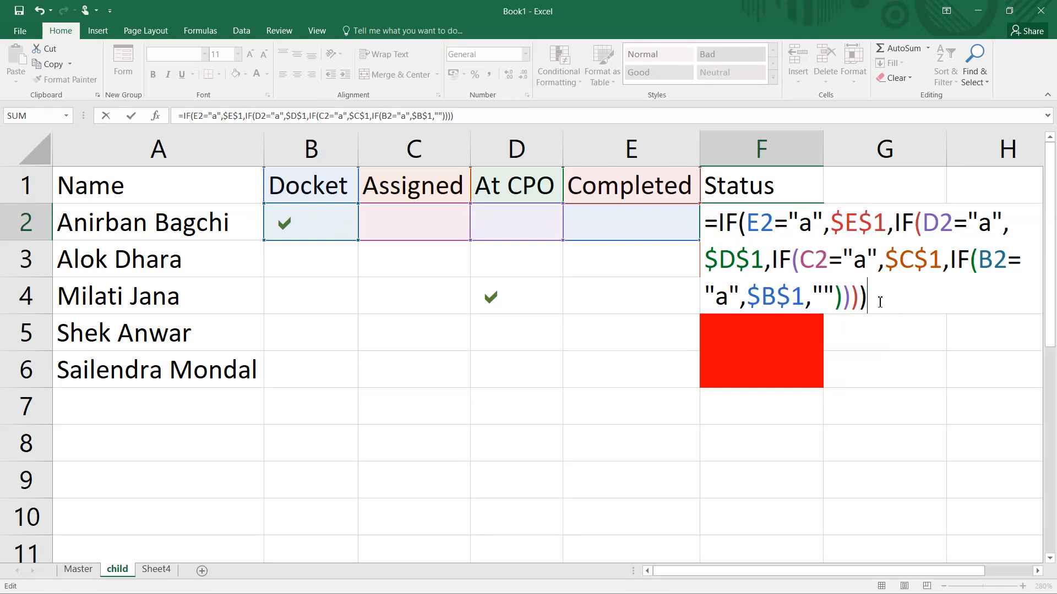
pyautogui.press('Return')
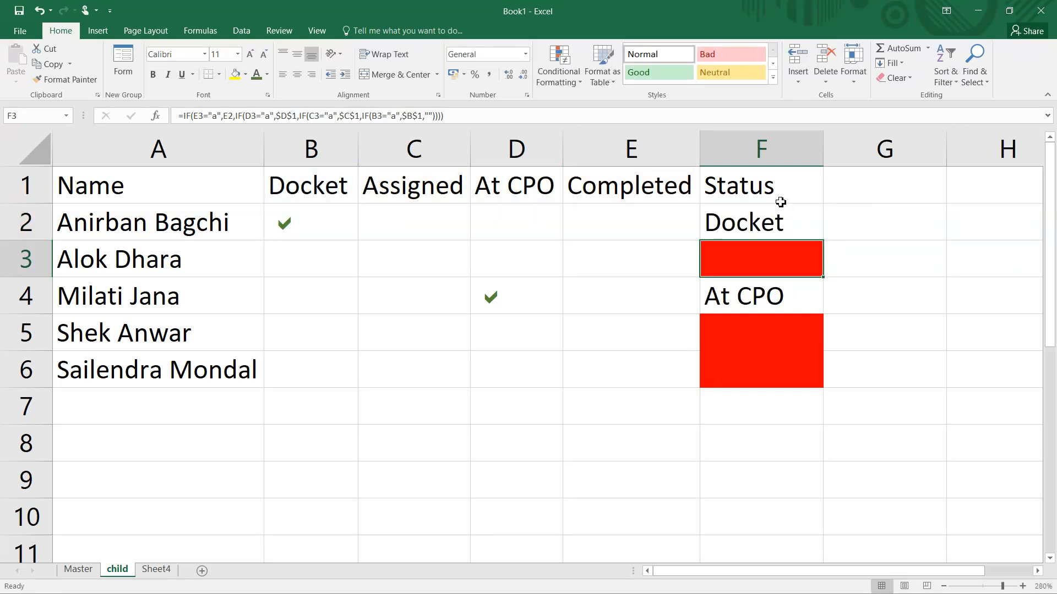
# Step: Fill the corrected Status formula from F2 down to F6
pyautogui.click(758, 227)
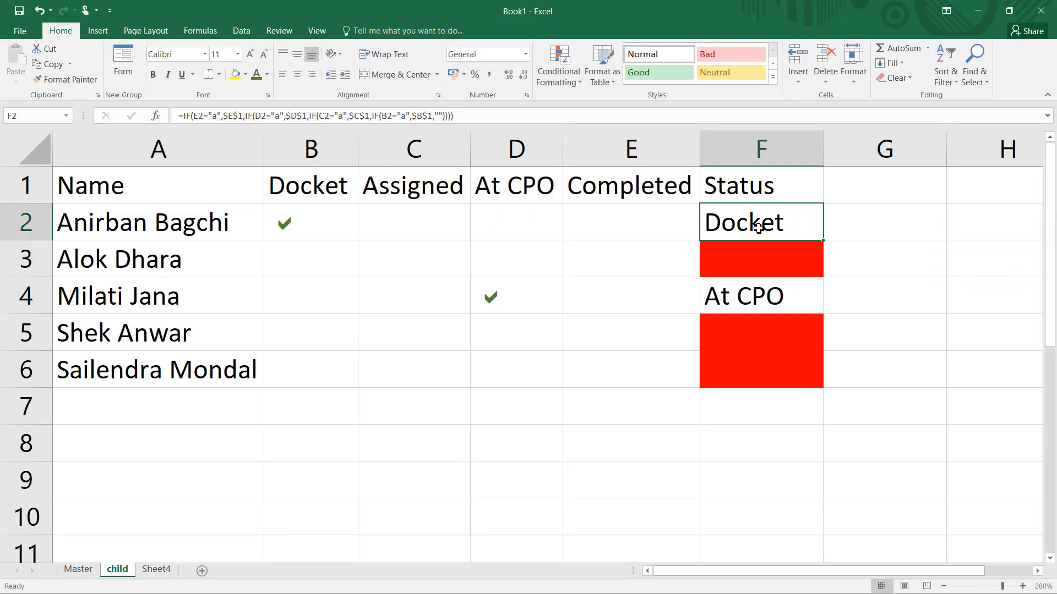
pyautogui.hotkey('shift', 'Down')
pyautogui.hotkey('shift', 'Down')
pyautogui.hotkey('shift', 'Down')
pyautogui.hotkey('shift', 'Down')
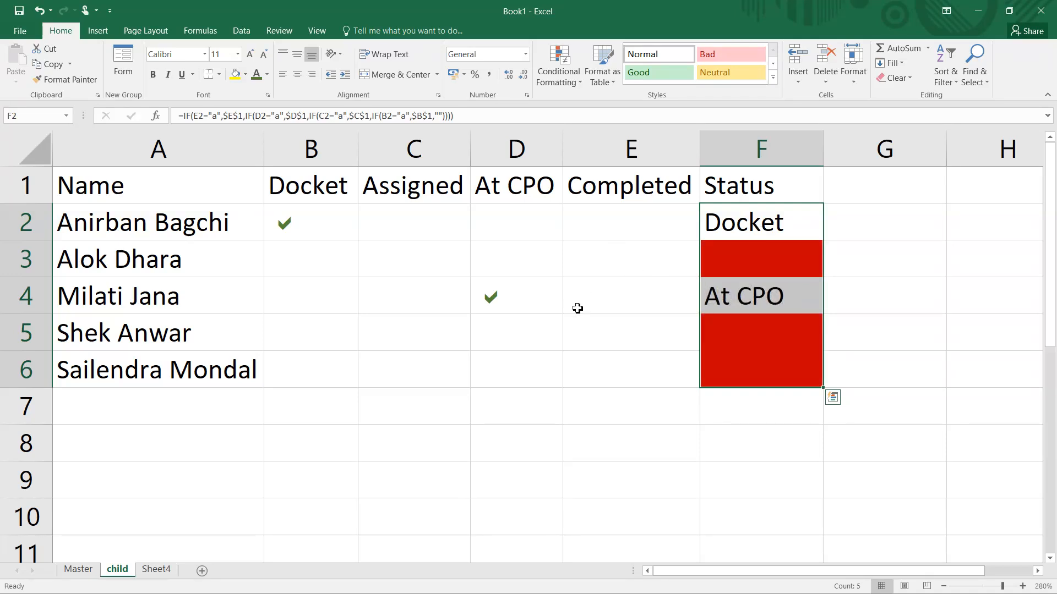
# Step: Enter the check mark character "a" in Completed cell E5 to test the filled Status formula
pyautogui.click(631, 342)
pyautogui.write('a')
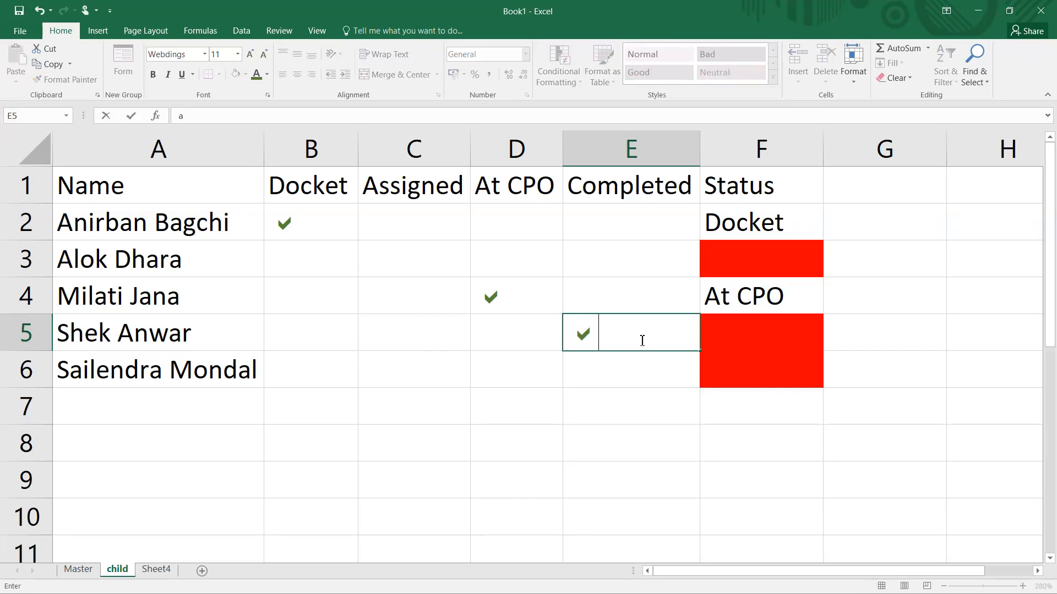
pyautogui.press('Return')
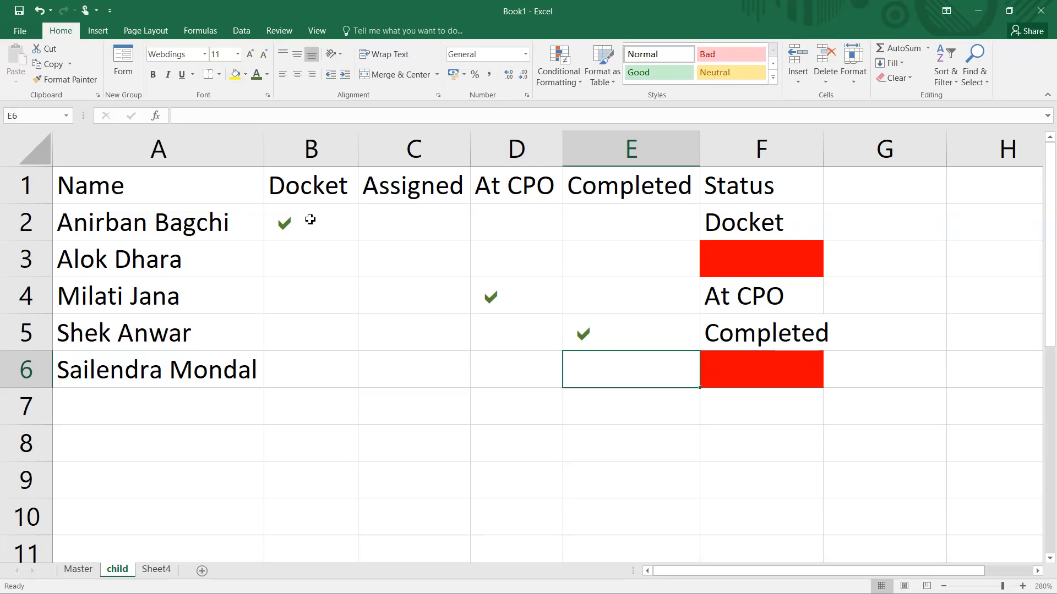
pyautogui.press('super')
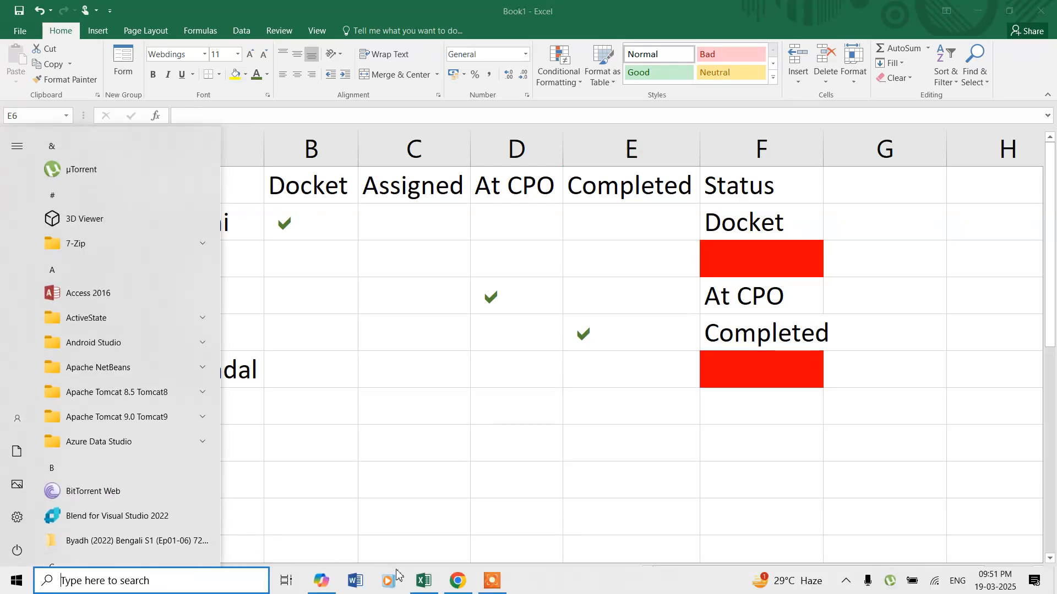